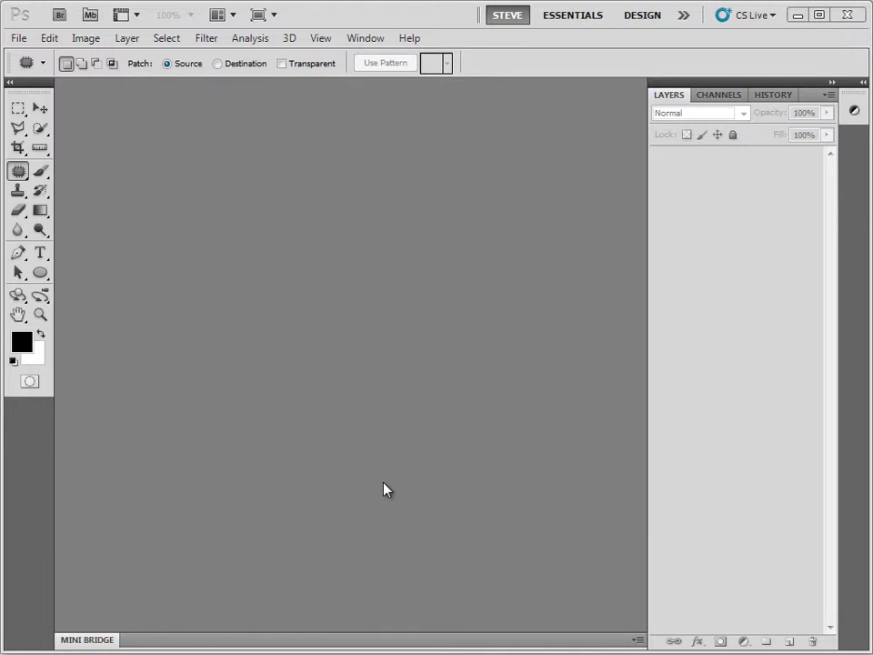
Open 01 Touch-up.JPG and 04 Patch.JPG from the Lesson 10 Image Manipulation folder.
click(91, 640)
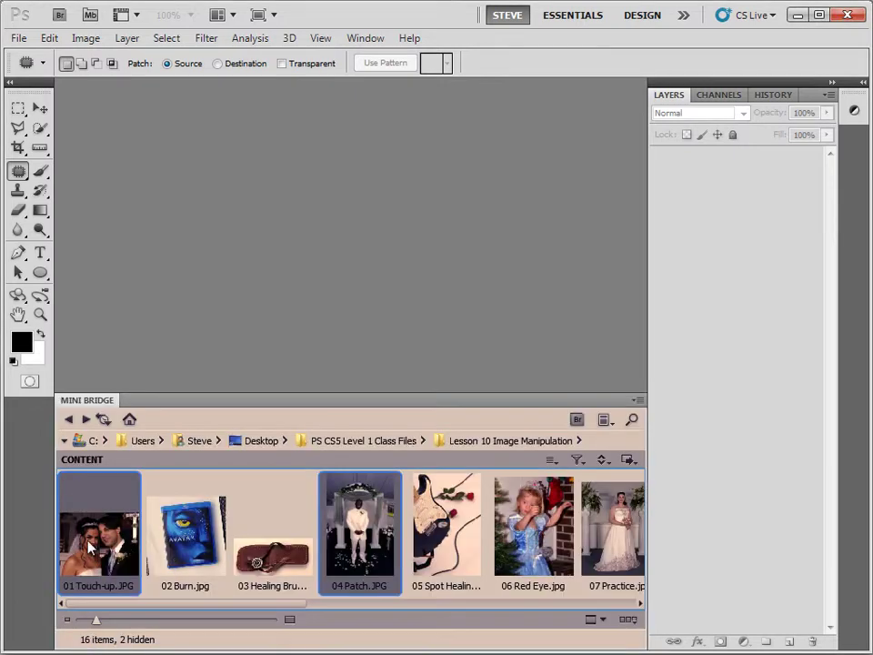
double_click(360, 542)
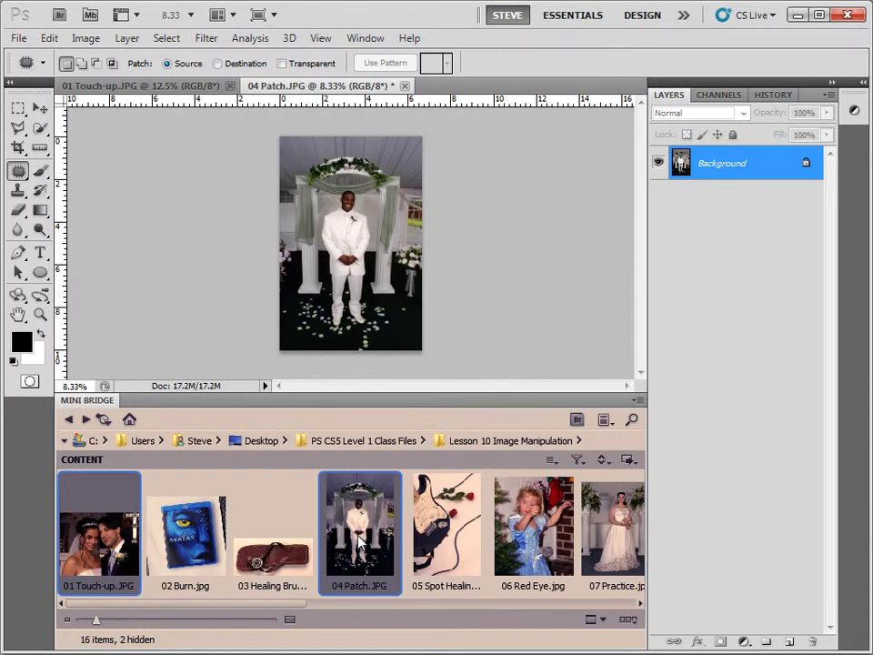
click(91, 406)
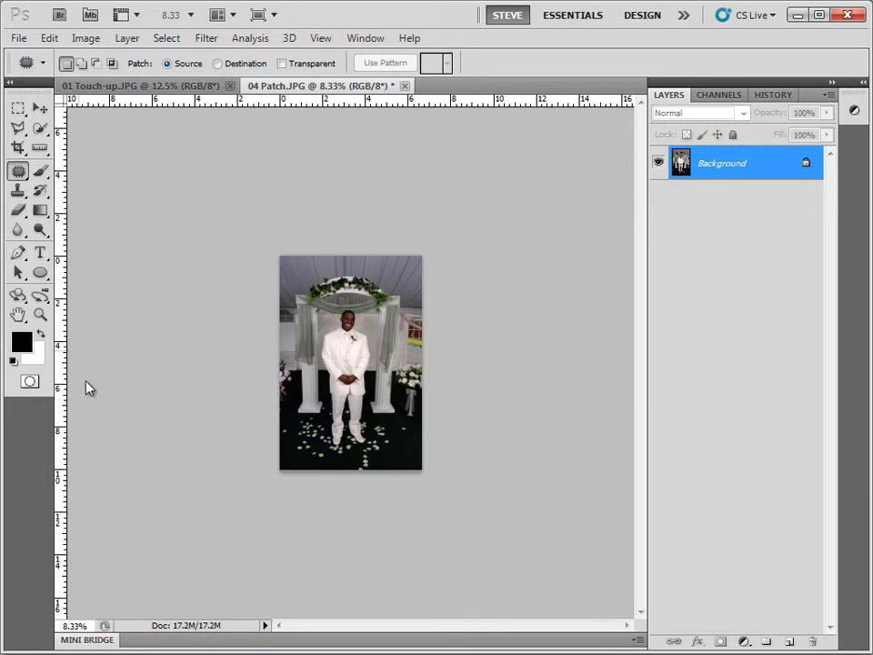
Bring up 01 Touch-up.JPG at 100% with the bride's face in view and choose the Patch Tool.
click(141, 86)
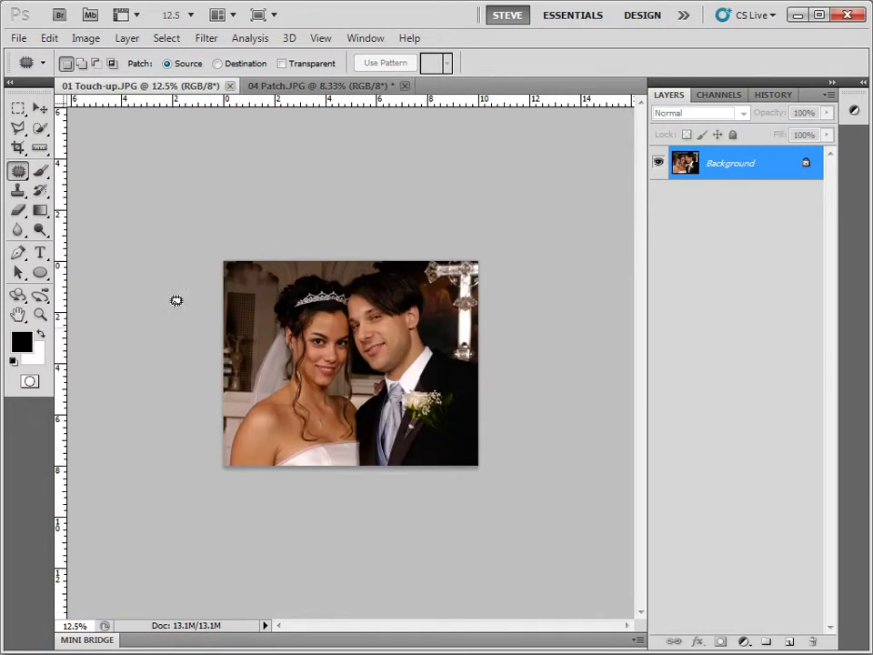
double_click(39, 315)
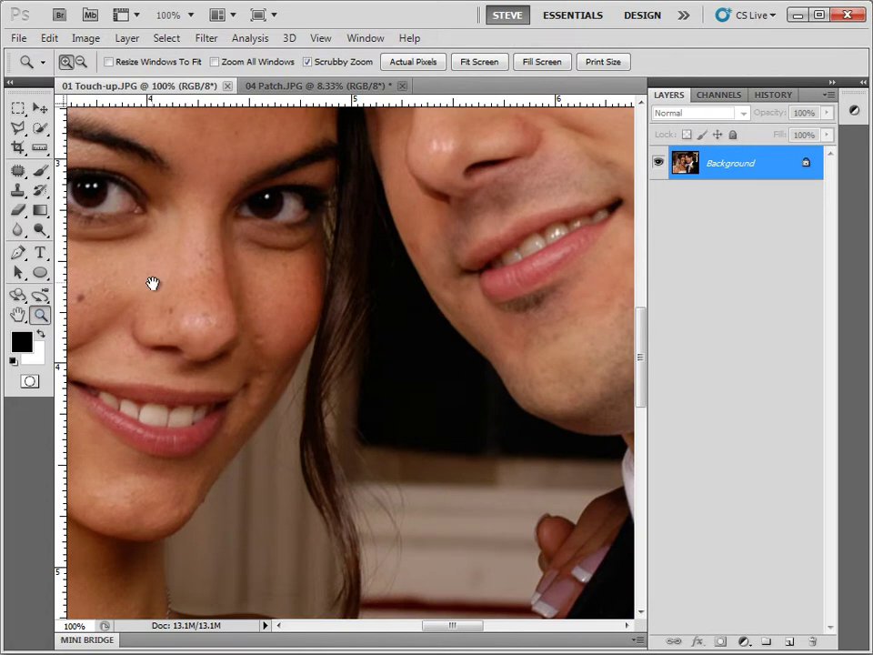
drag(176, 278, 346, 323)
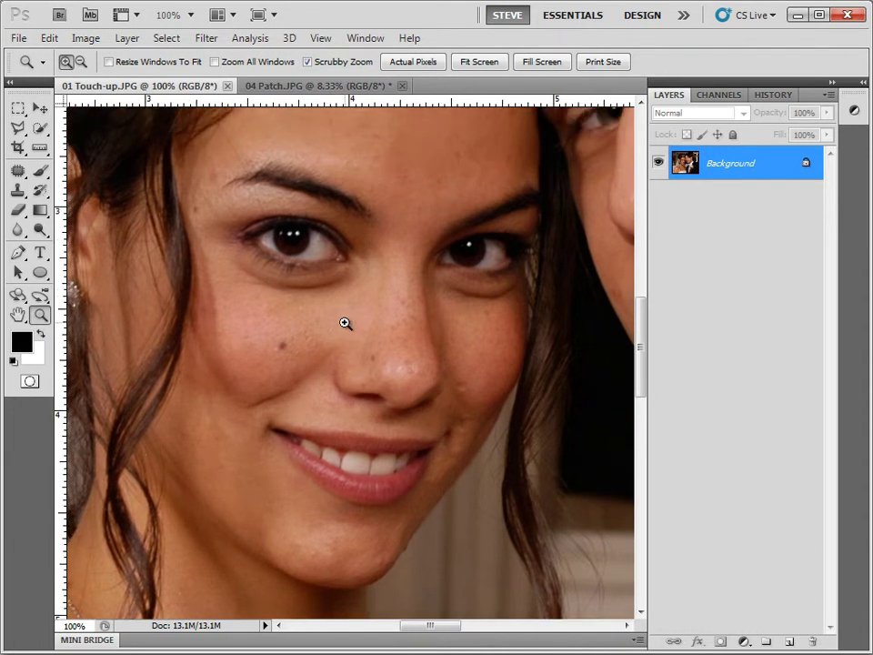
click(18, 173)
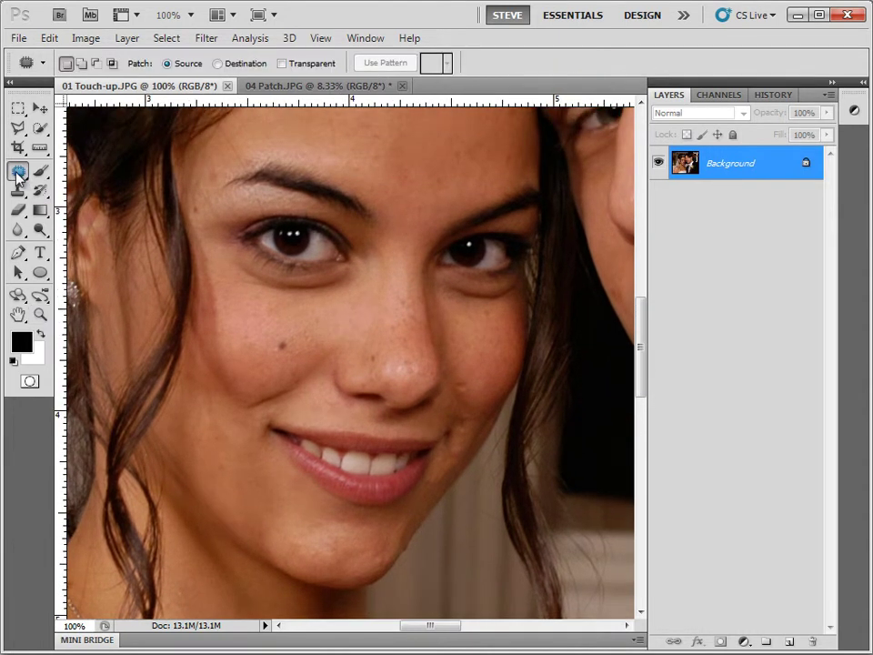
right_click(18, 173)
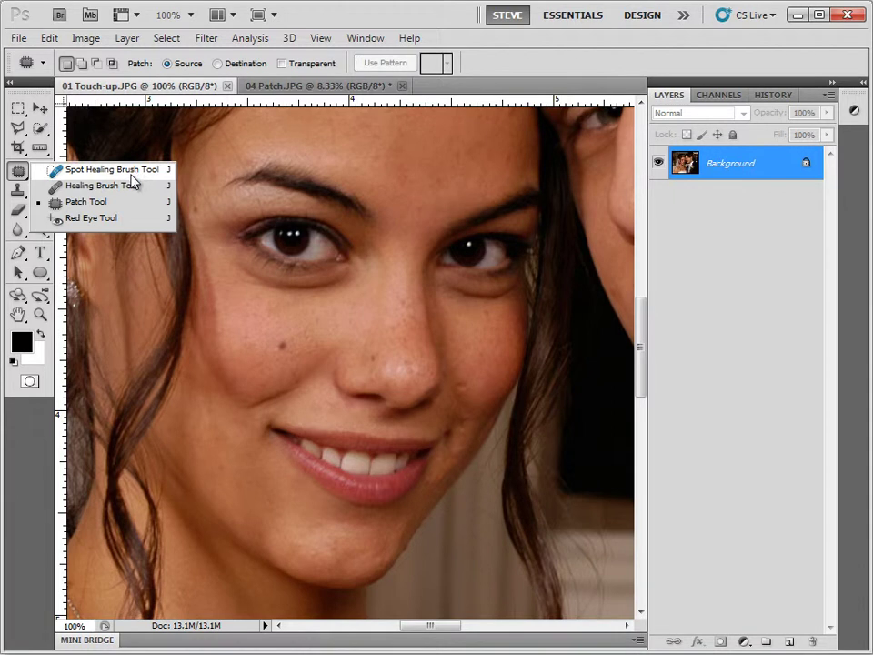
click(73, 204)
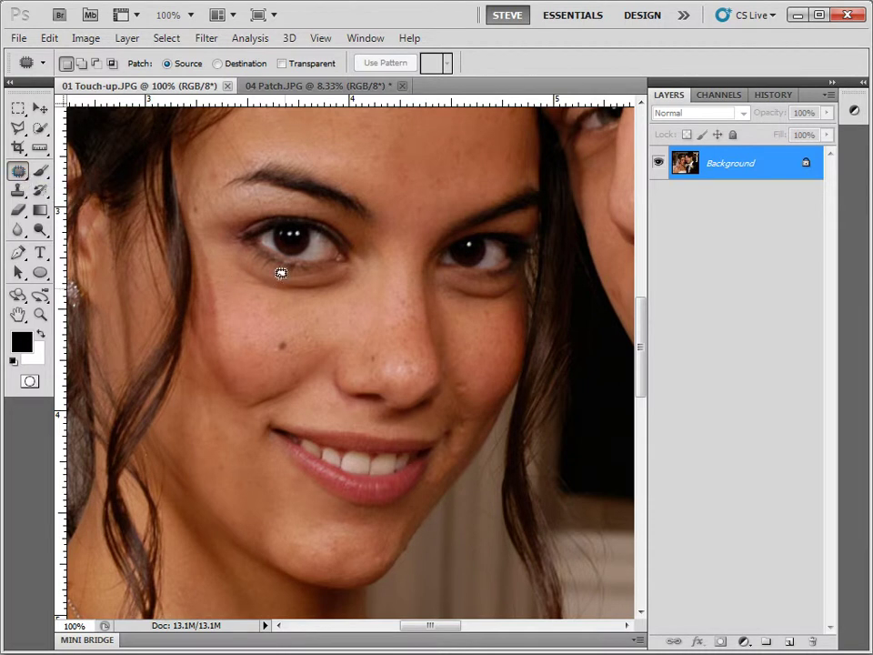
Outline the shadow under the bride's left-hand eye in the photo, patch it with the cheek skin below, and deselect.
mouse_move(235, 240)
mouse_down()
mouse_move(291, 277)
mouse_move(362, 259)
mouse_move(362, 278)
mouse_move(351, 290)
mouse_move(275, 291)
mouse_move(239, 272)
mouse_move(232, 241)
mouse_up()
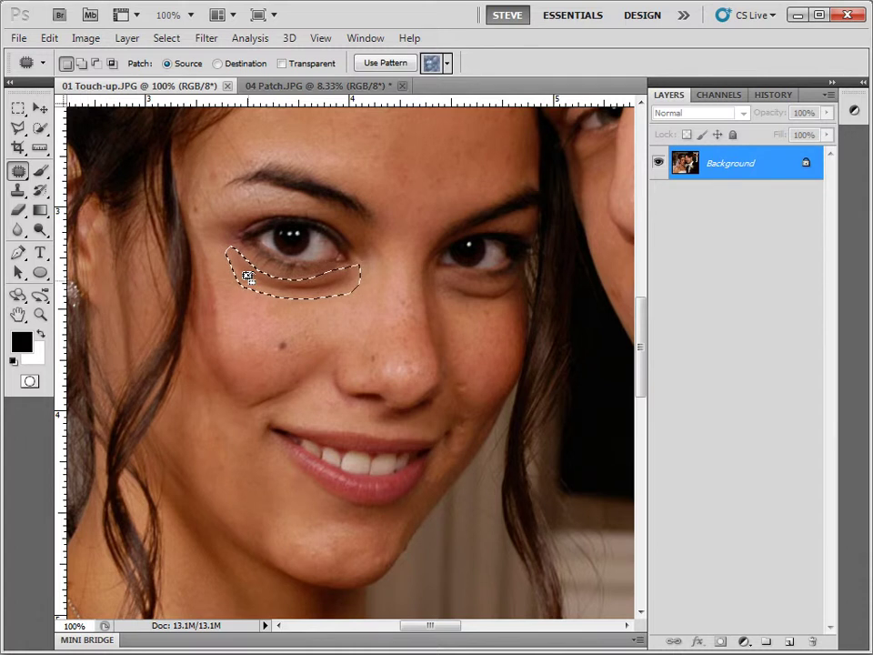
drag(247, 277, 244, 324)
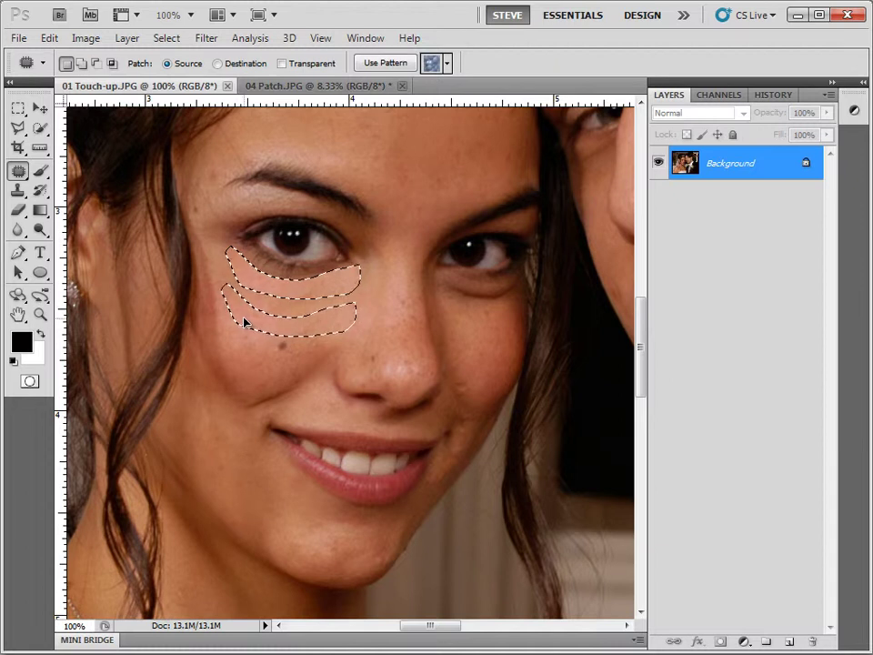
drag(243, 321, 244, 340)
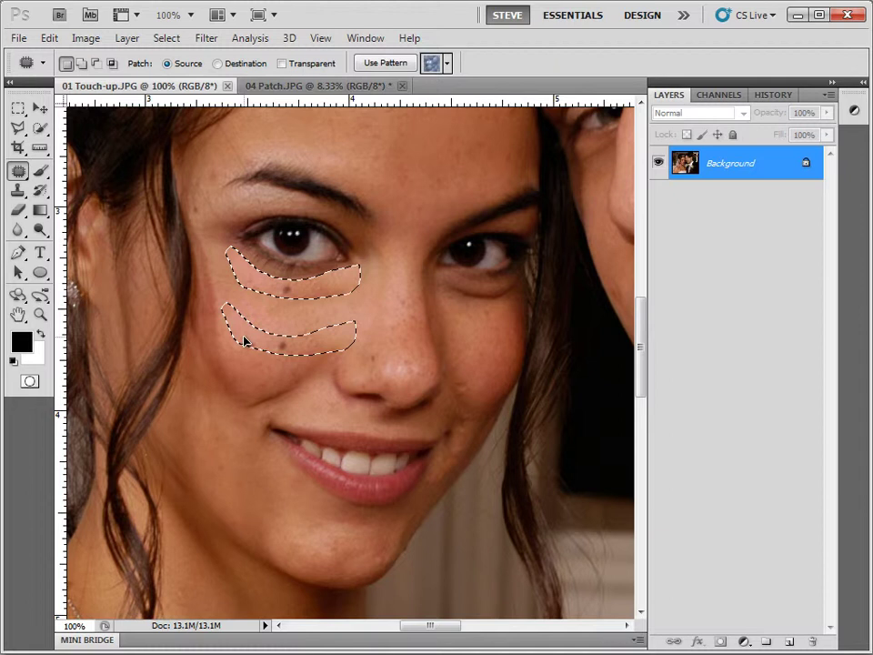
drag(244, 340, 243, 343)
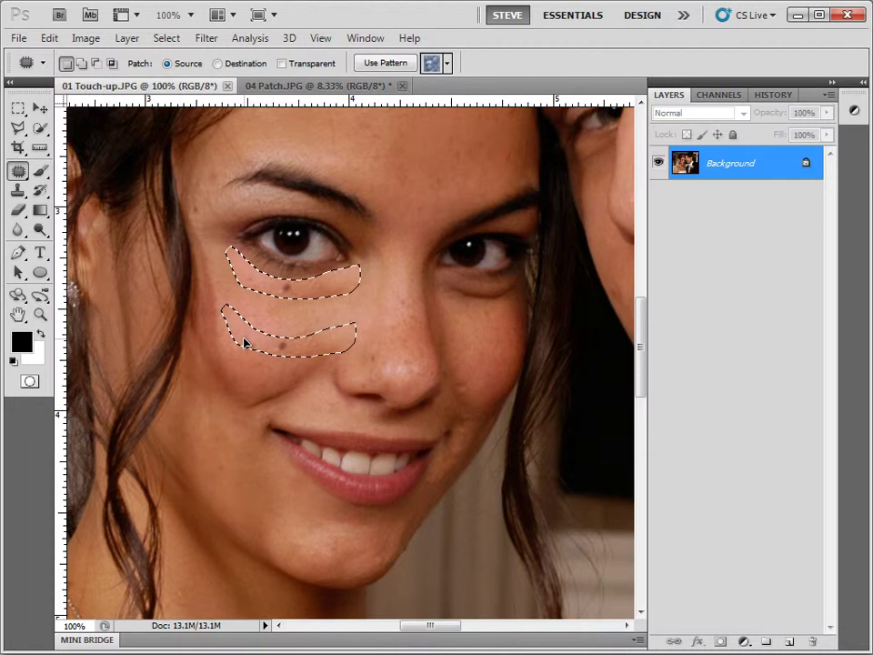
drag(244, 343, 244, 311)
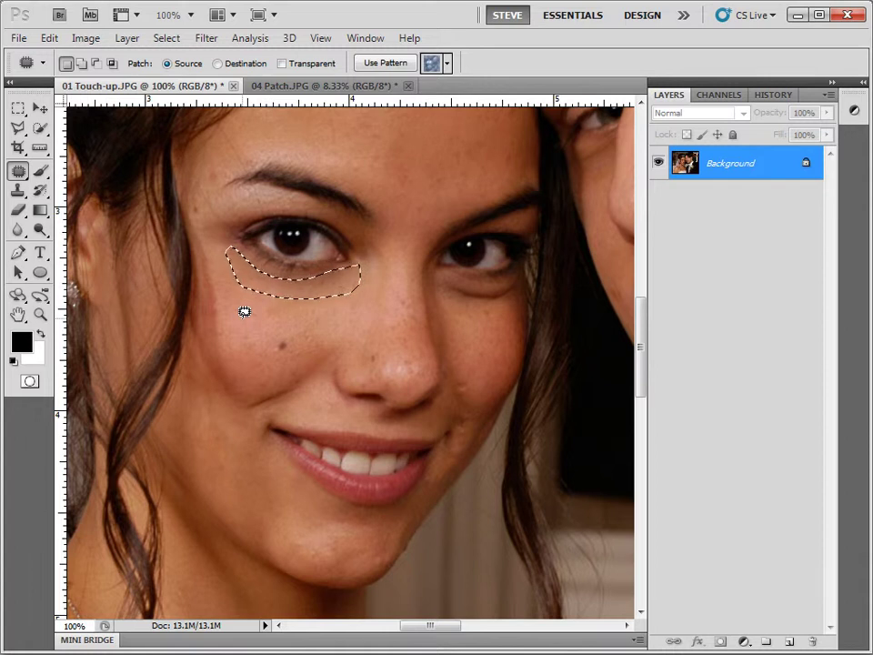
key(ctrl+d)
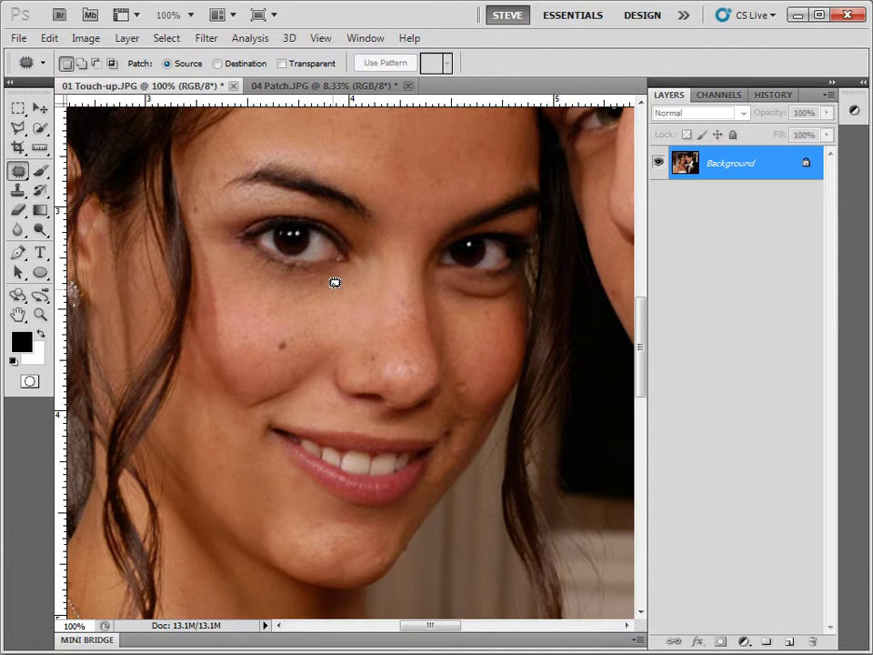
Undo the under-eye patch and clear its selection.
drag(334, 283, 336, 292)
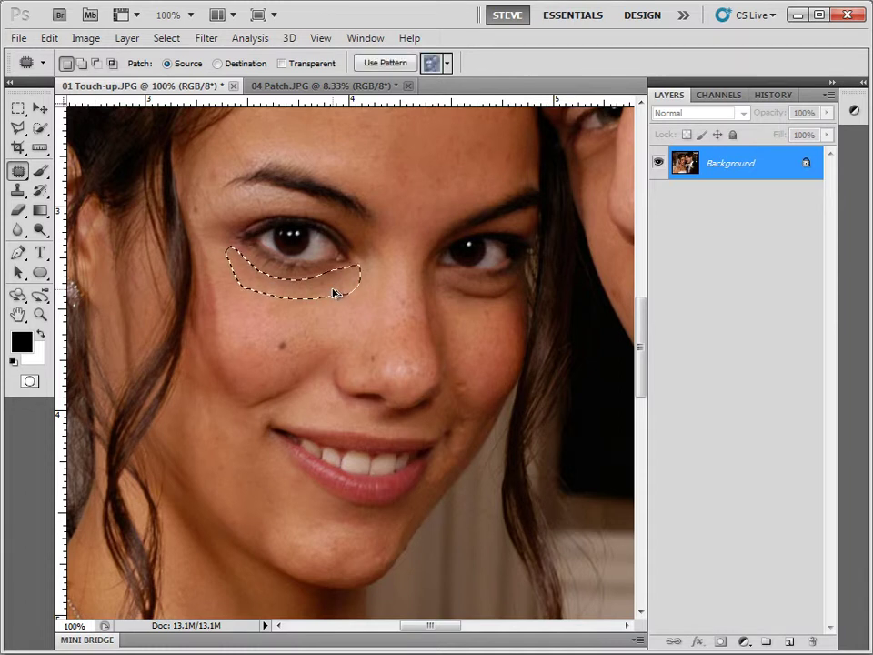
drag(333, 289, 288, 309)
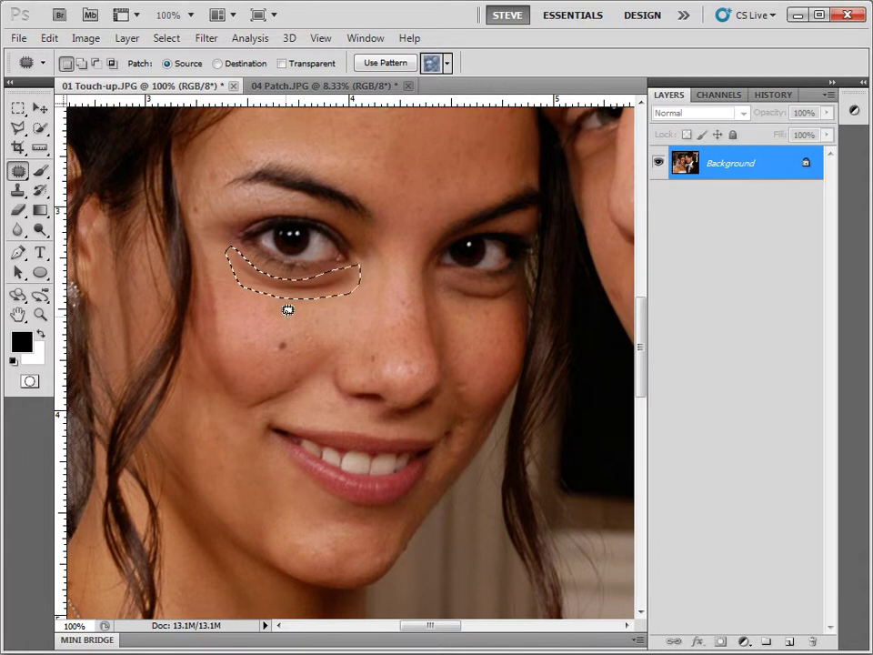
key(ctrl+d)
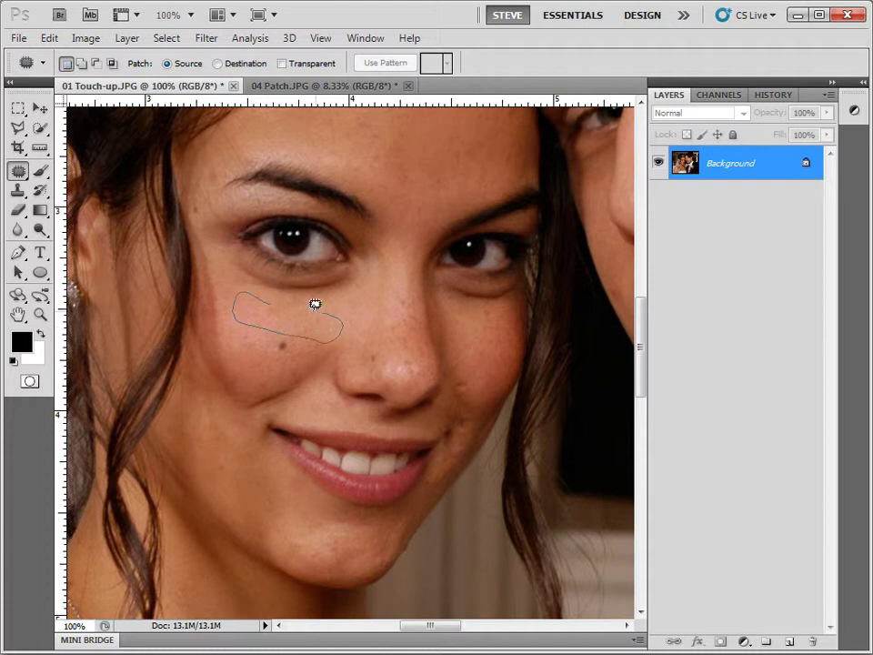
Outline a strip of the bride's cheek, extend its lower edge, and subtract part of its upper edge before clearing the selection.
drag(278, 301, 276, 300)
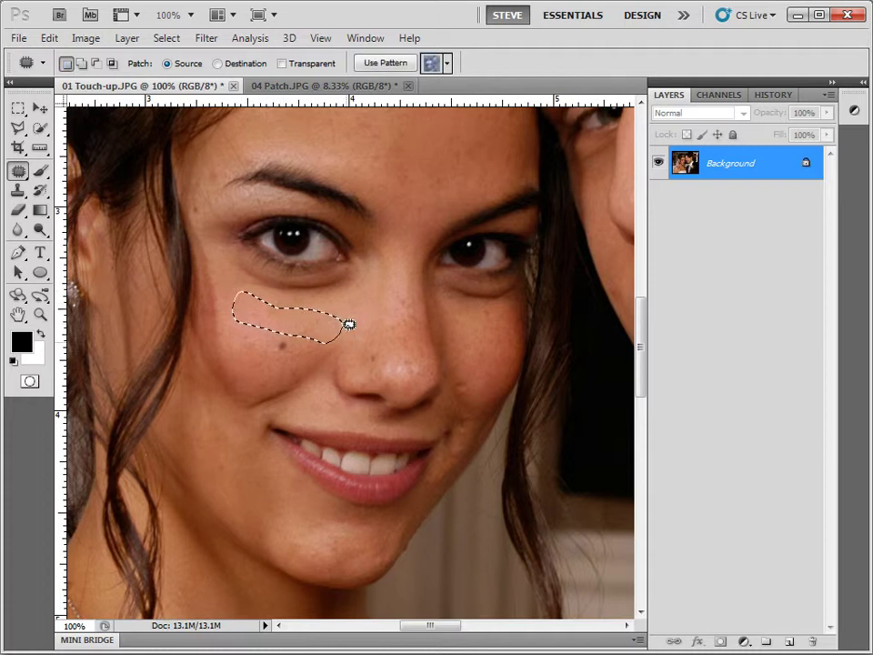
click(81, 63)
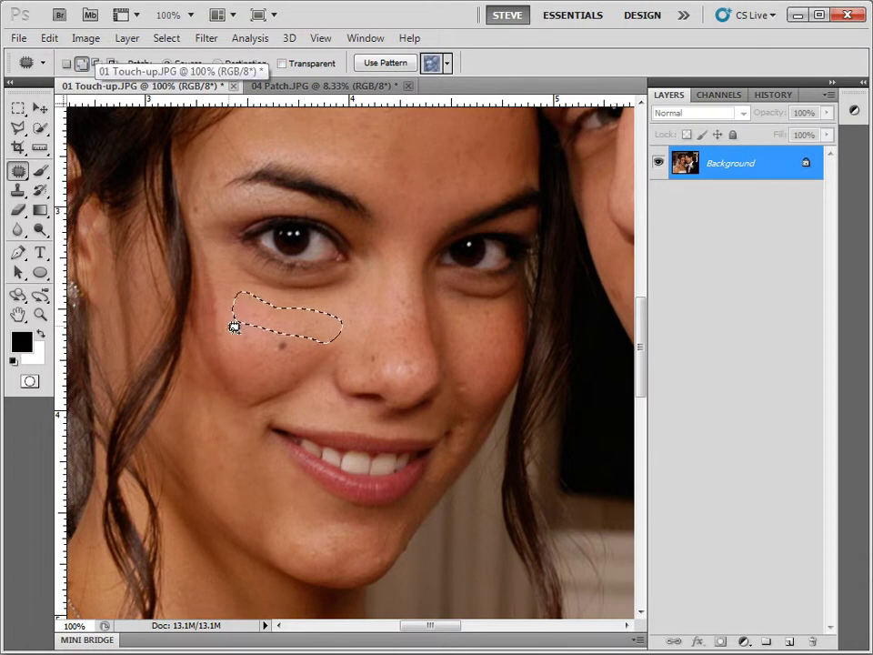
drag(230, 324, 229, 325)
click(97, 62)
drag(270, 300, 229, 271)
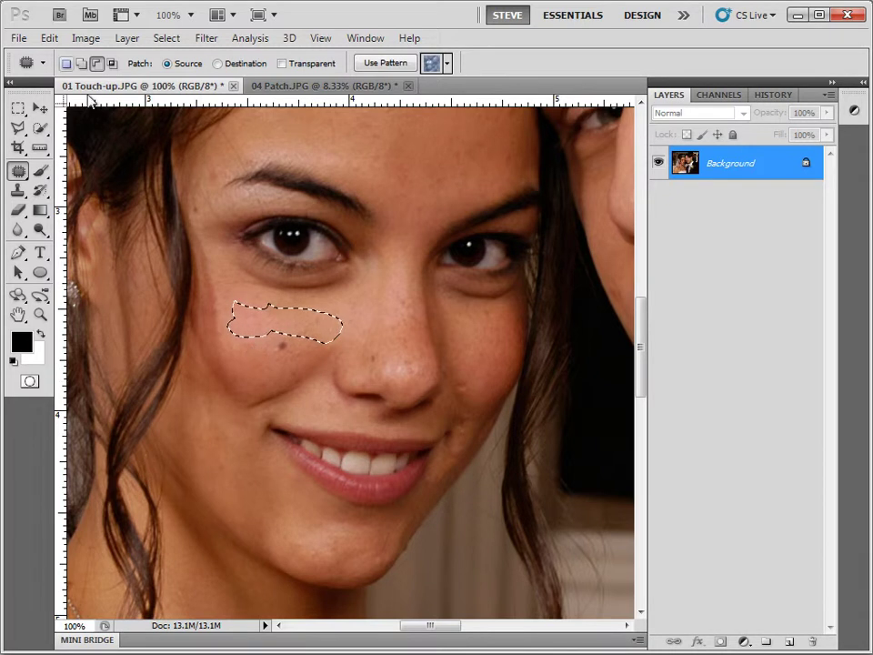
click(66, 62)
click(359, 296)
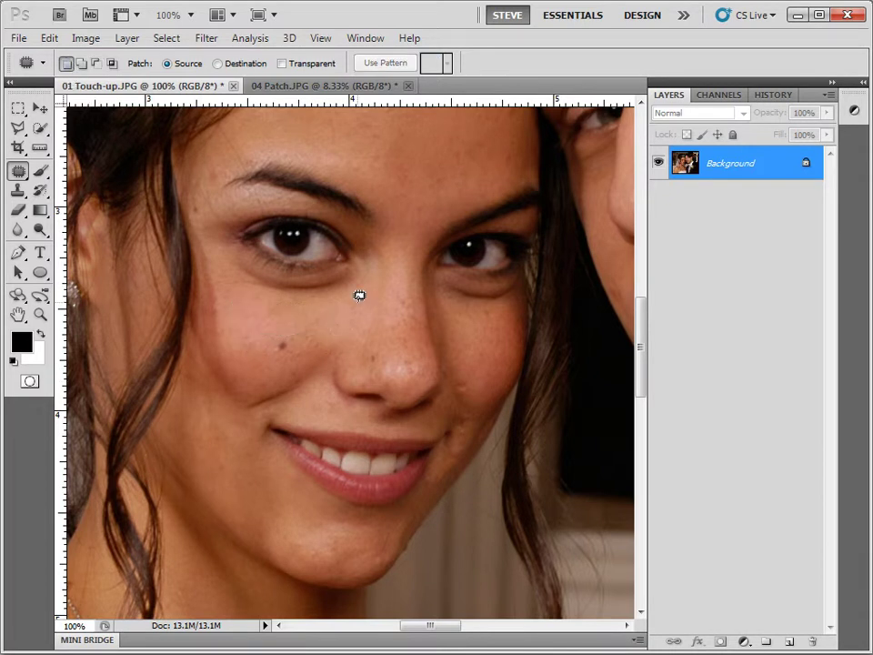
Try two freehand outlines around the shadow under the bride's left-hand eye in the photo, clearing each selection.
mouse_move(232, 251)
mouse_down()
mouse_move(237, 242)
mouse_move(260, 262)
mouse_move(336, 271)
mouse_move(339, 299)
mouse_move(239, 277)
mouse_move(230, 244)
mouse_move(234, 255)
mouse_up()
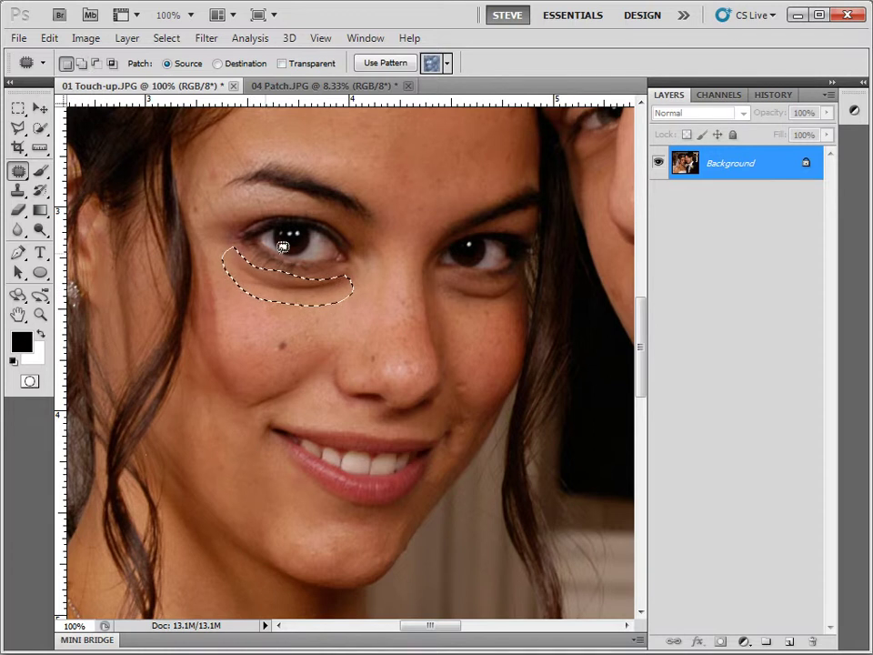
click(246, 325)
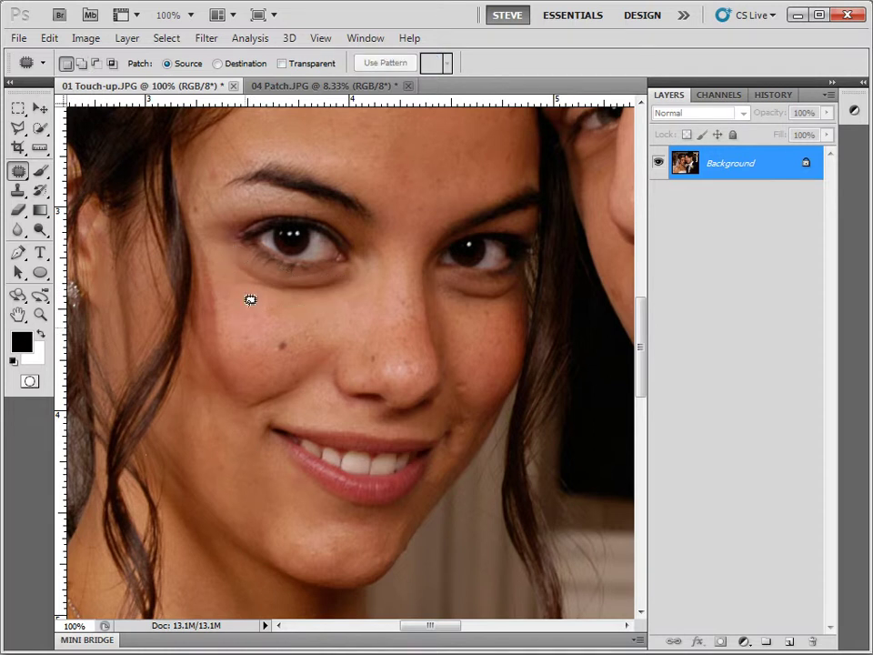
drag(239, 253, 264, 263)
drag(360, 263, 352, 288)
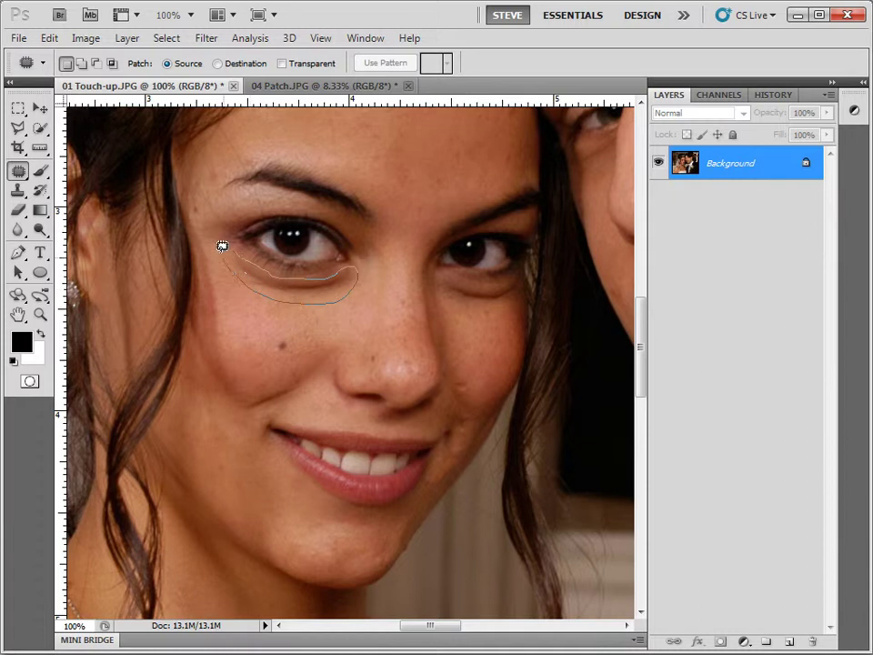
drag(235, 243, 236, 244)
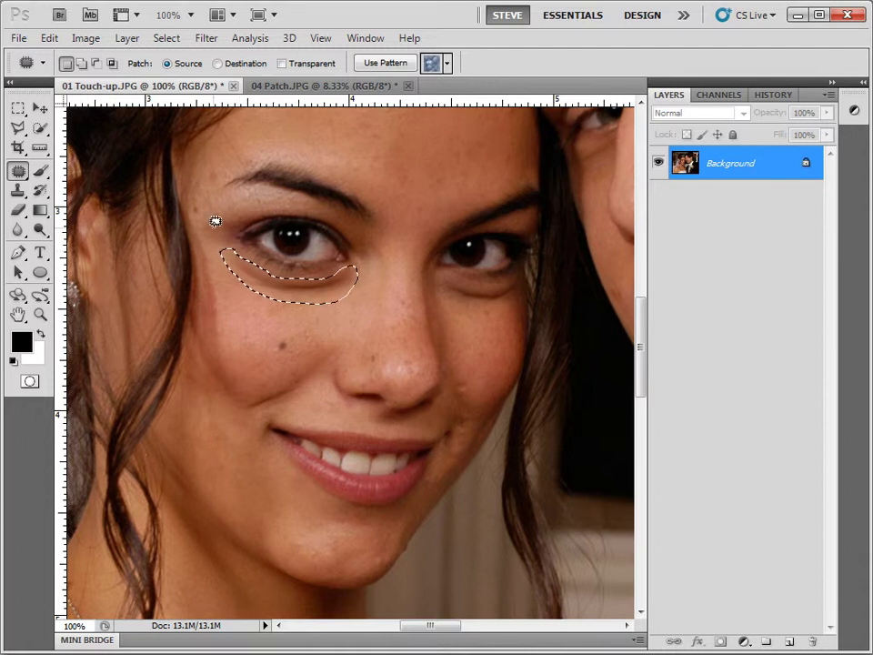
key(ctrl+d)
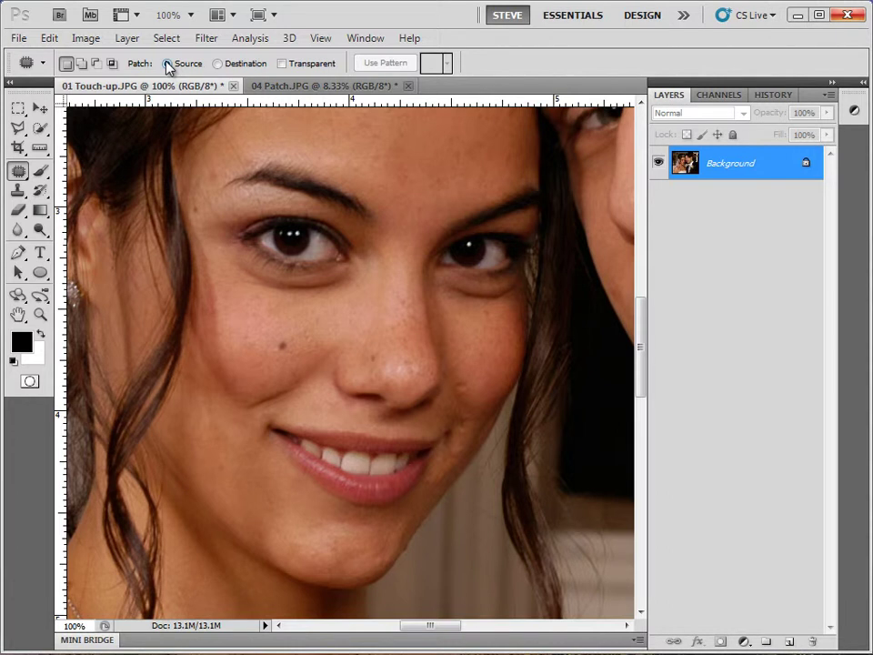
Set patching to Destination and try covering the under-eye shadow with an outlined strip of cheek skin.
click(218, 65)
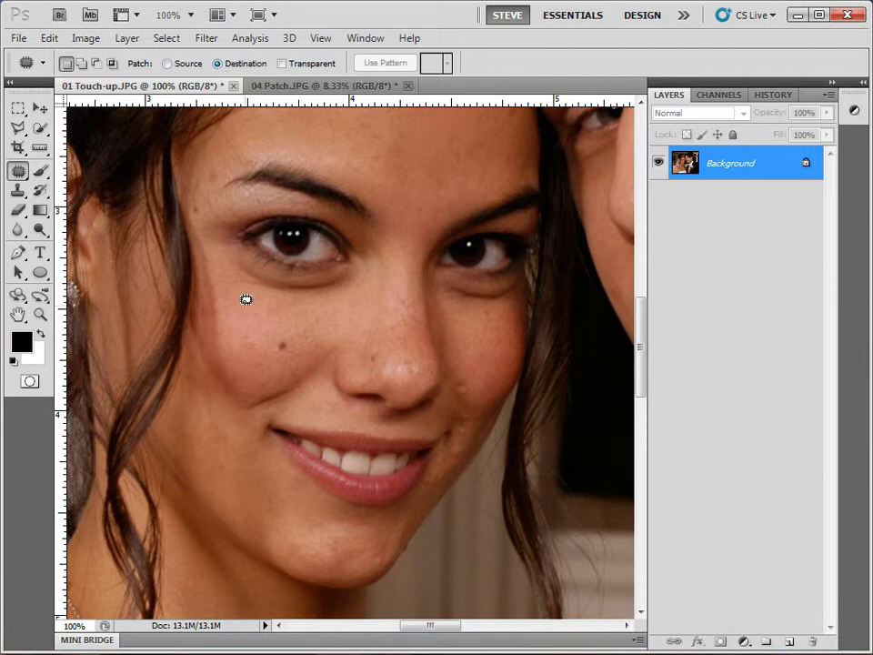
mouse_move(220, 285)
mouse_down()
mouse_move(329, 307)
mouse_move(338, 320)
mouse_move(317, 334)
mouse_move(253, 331)
mouse_move(236, 325)
mouse_move(217, 283)
mouse_up()
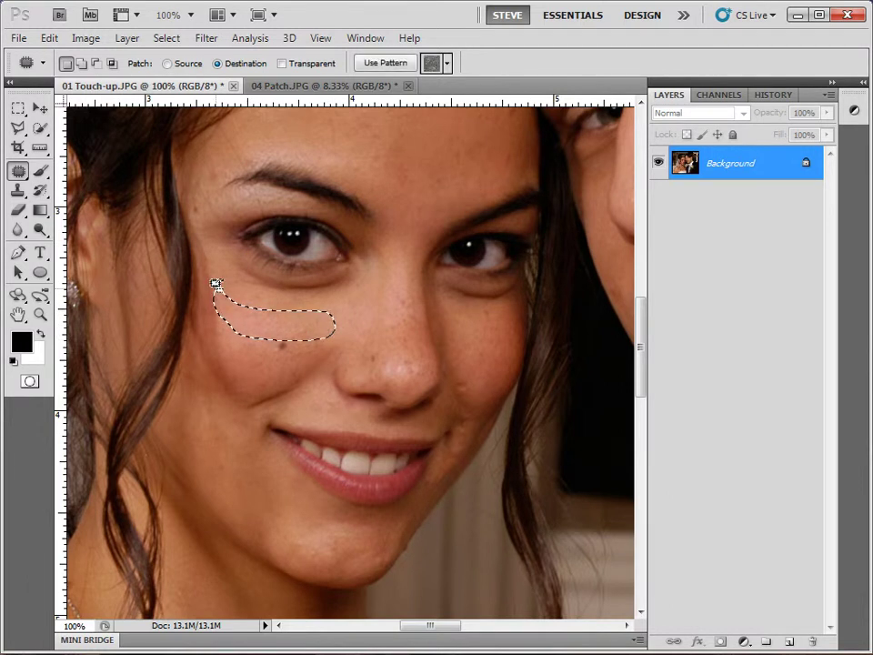
drag(258, 331, 283, 331)
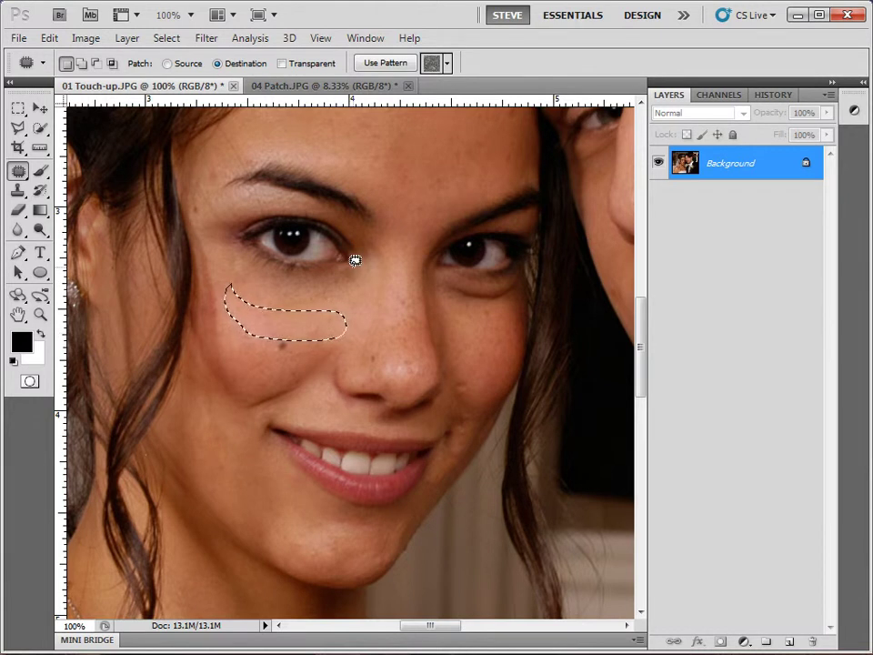
drag(346, 320, 380, 312)
key(ctrl+d)
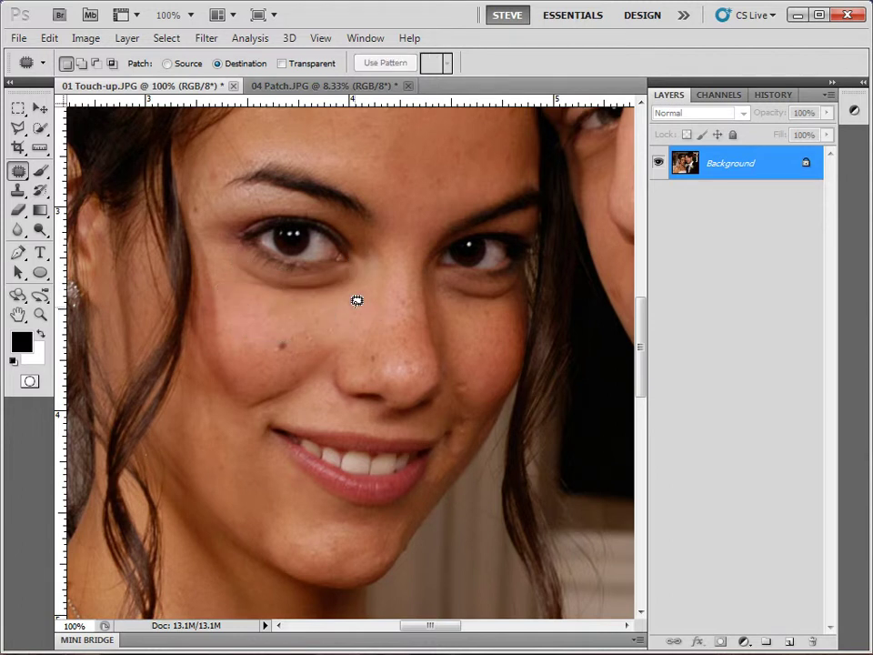
Set patching to Source with Transparent enabled and try patching the under-eye shadow from the cheek area containing the mole.
click(169, 64)
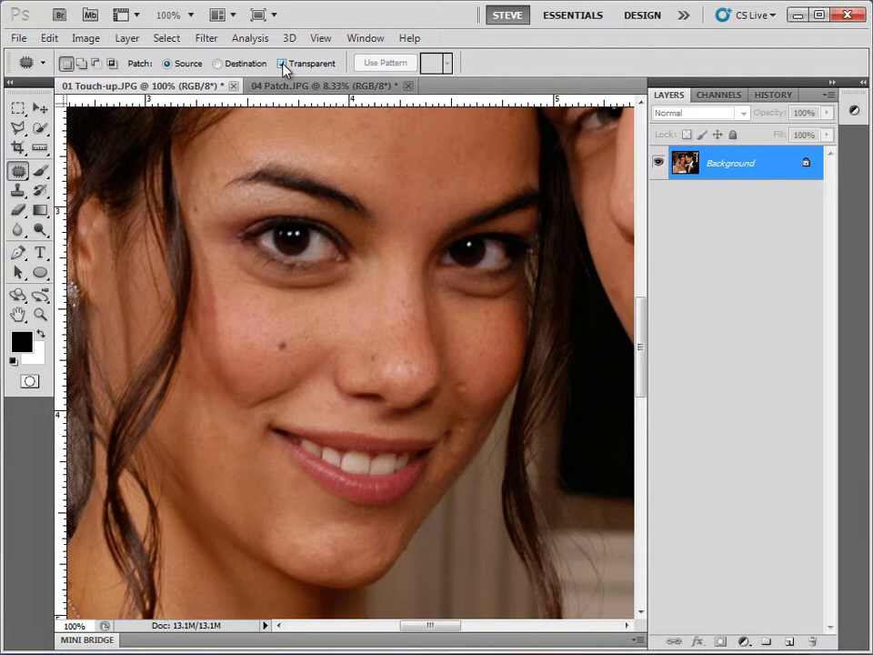
mouse_move(247, 256)
mouse_down()
mouse_move(296, 271)
mouse_move(352, 261)
mouse_move(360, 273)
mouse_move(345, 290)
mouse_move(268, 287)
mouse_move(240, 273)
mouse_move(228, 255)
mouse_move(236, 250)
mouse_up()
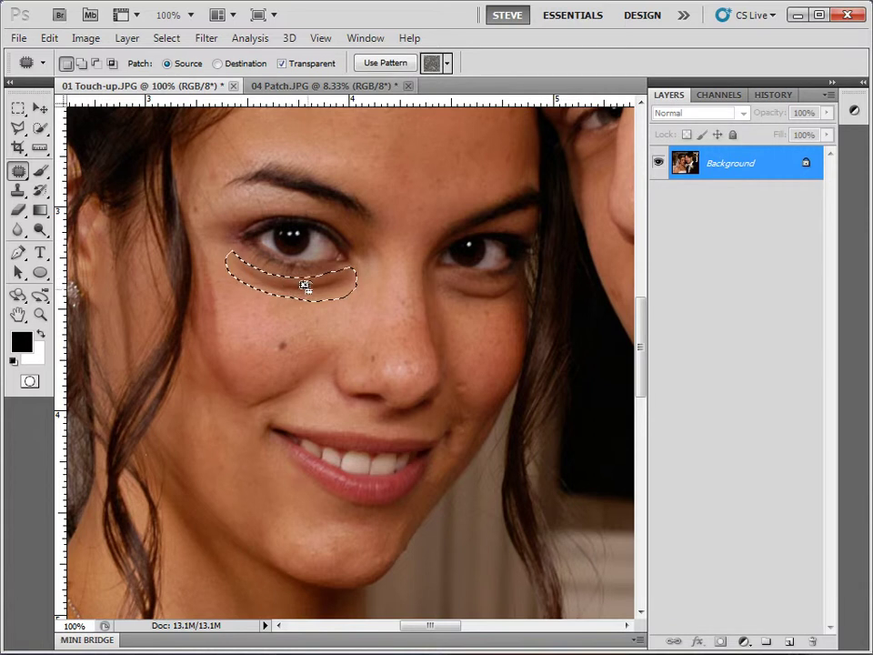
drag(321, 284, 311, 331)
drag(306, 286, 304, 355)
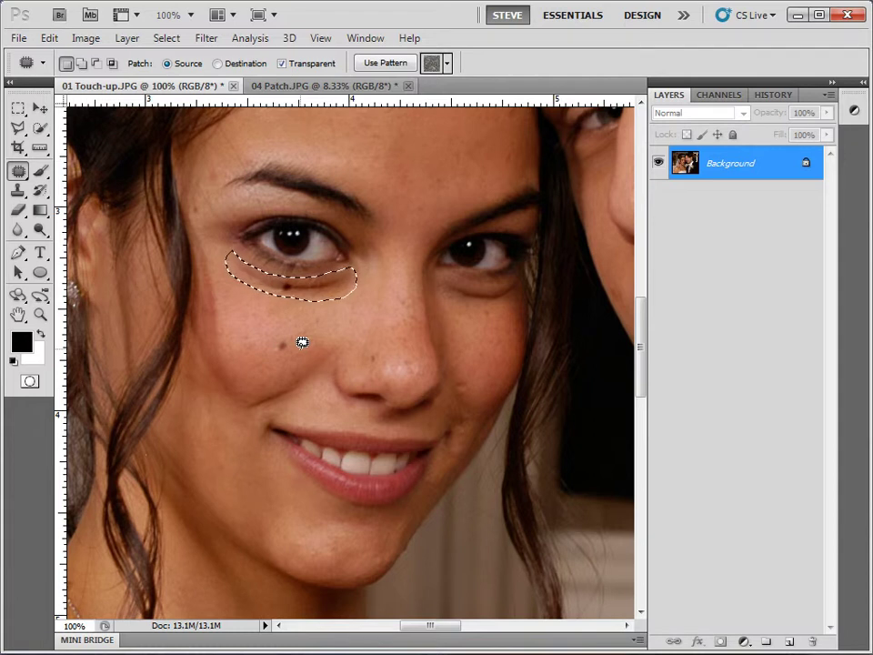
key(ctrl+d)
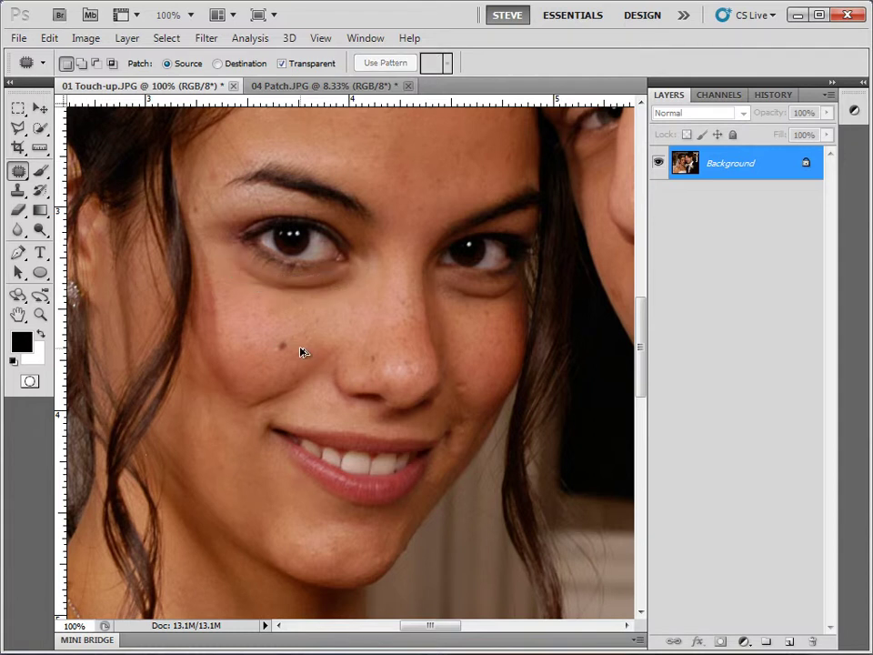
Turn off Transparent, outline the shadow under the bride's left-hand eye in the photo, and patch it with the bubble pattern.
click(284, 65)
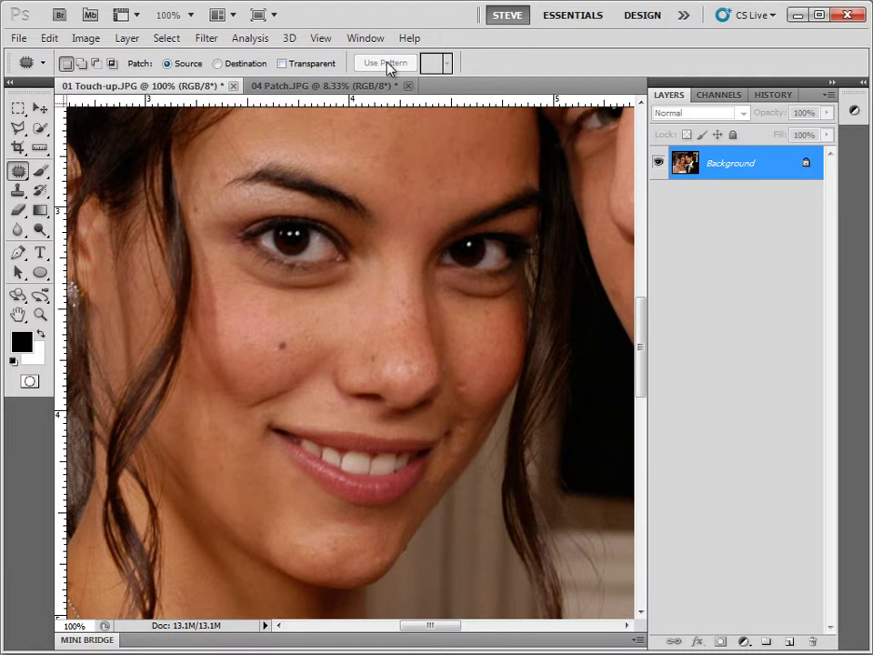
mouse_move(228, 244)
mouse_down()
mouse_move(269, 266)
mouse_move(350, 263)
mouse_move(372, 294)
mouse_move(274, 321)
mouse_move(225, 280)
mouse_up()
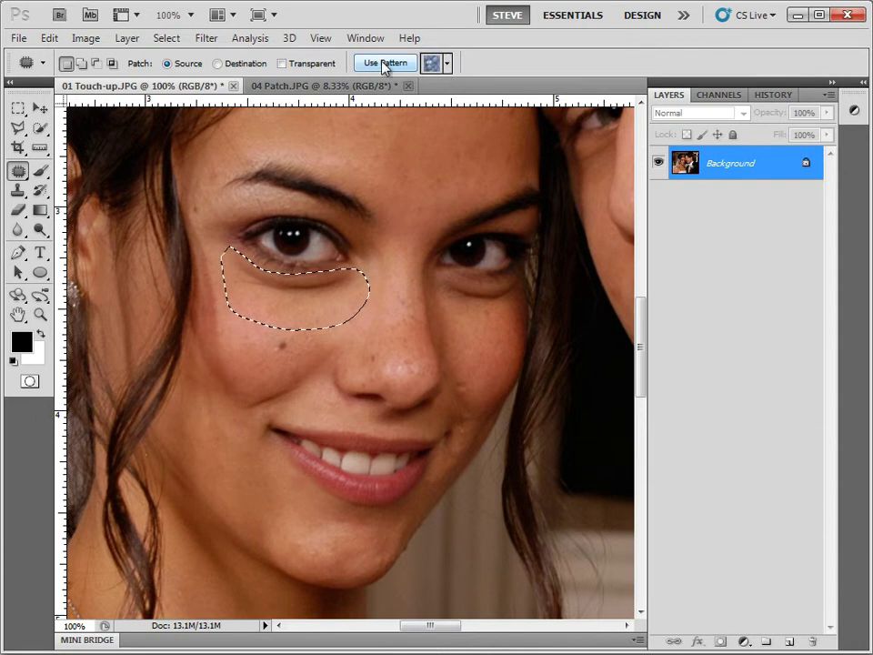
click(388, 65)
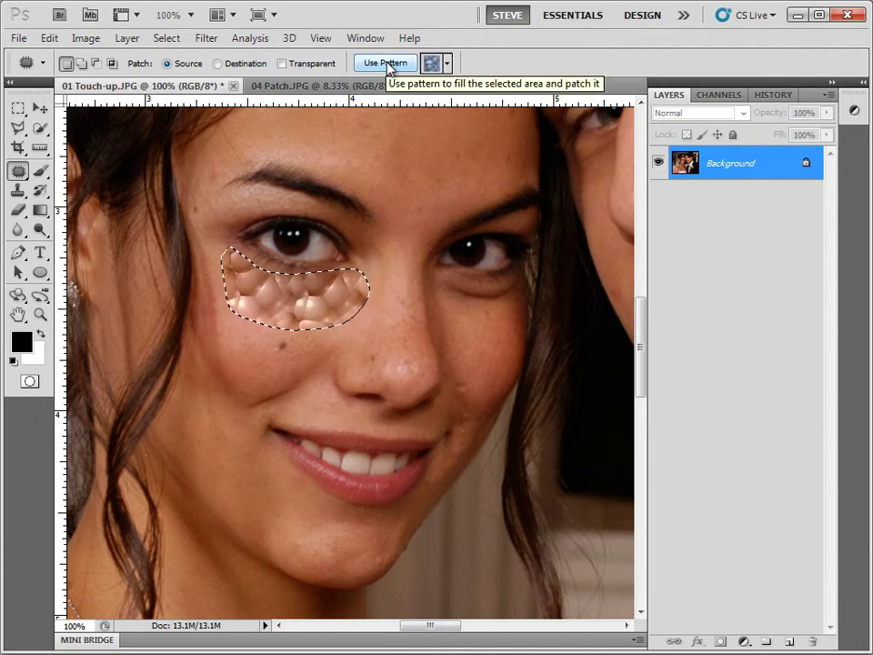
Try the dark gravel pattern as the patch for the selected under-eye area, and clear the selection.
click(447, 64)
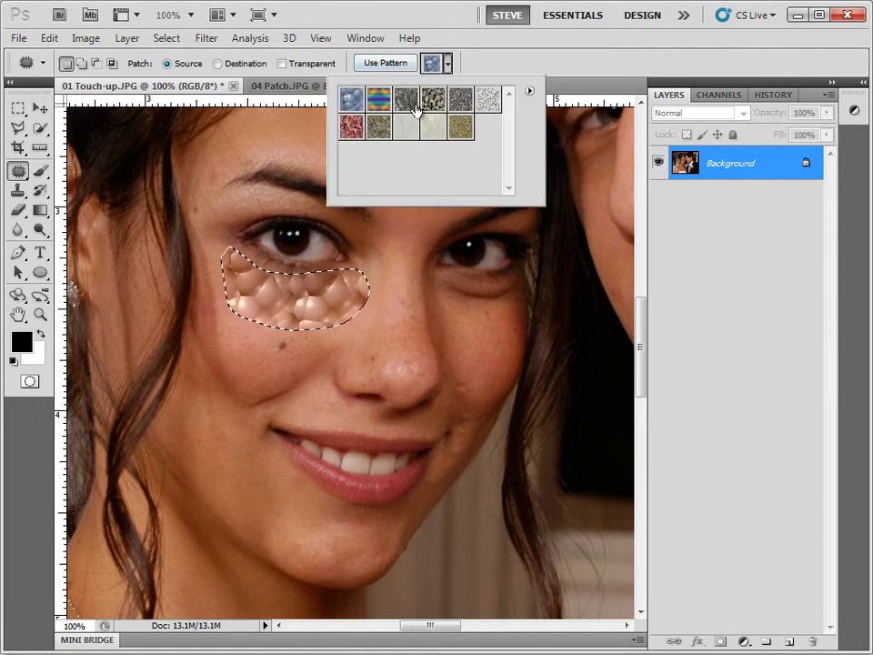
click(458, 99)
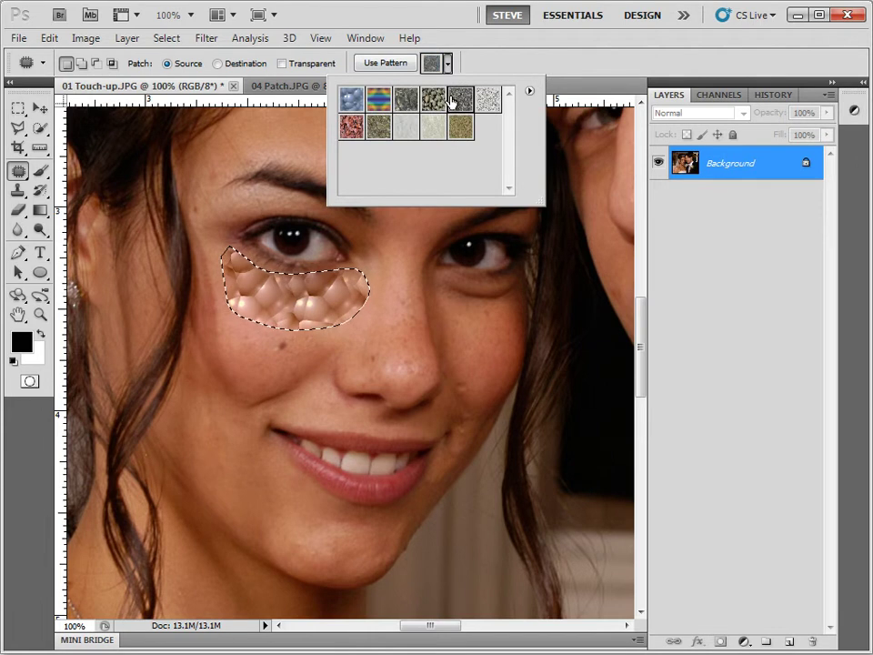
click(377, 64)
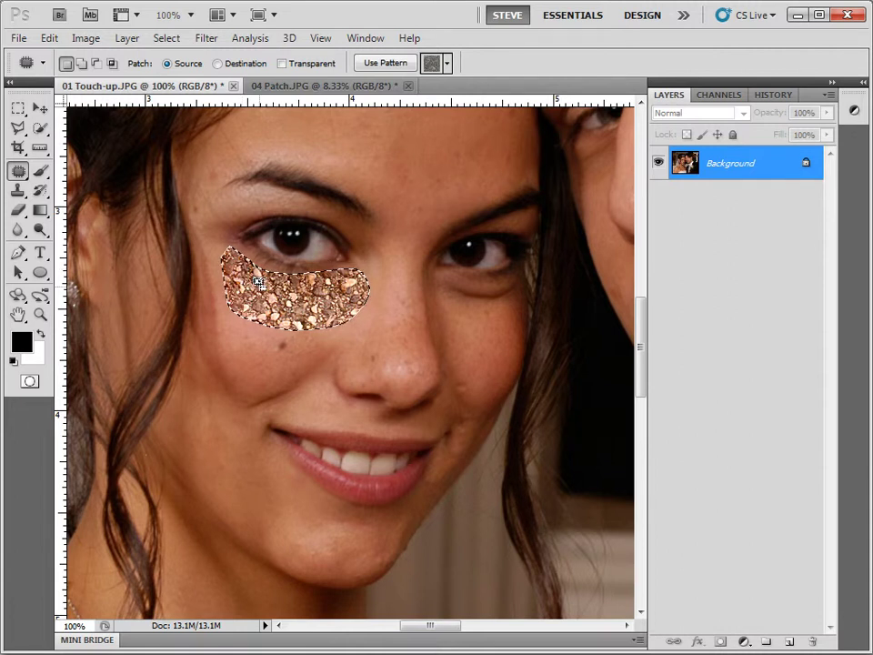
key(ctrl+d)
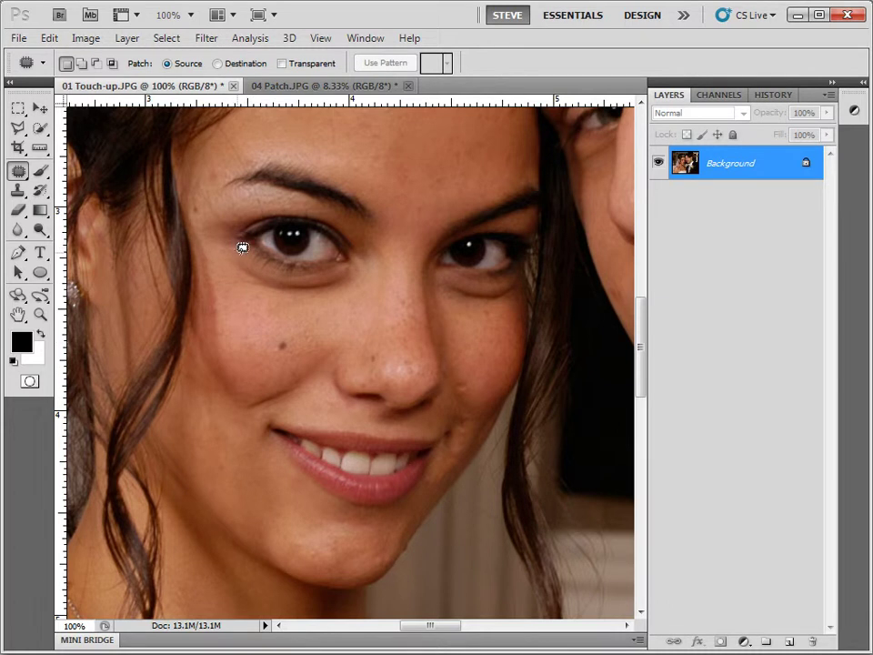
Try patching an outline of the left-hand under-eye shadow from the cheek skin beside the nose, undoing the patch and deselecting.
mouse_move(254, 258)
mouse_down()
mouse_move(323, 273)
mouse_move(351, 263)
mouse_up()
mouse_move(363, 282)
mouse_down()
mouse_move(338, 297)
mouse_move(264, 298)
mouse_move(237, 271)
mouse_move(229, 244)
mouse_up()
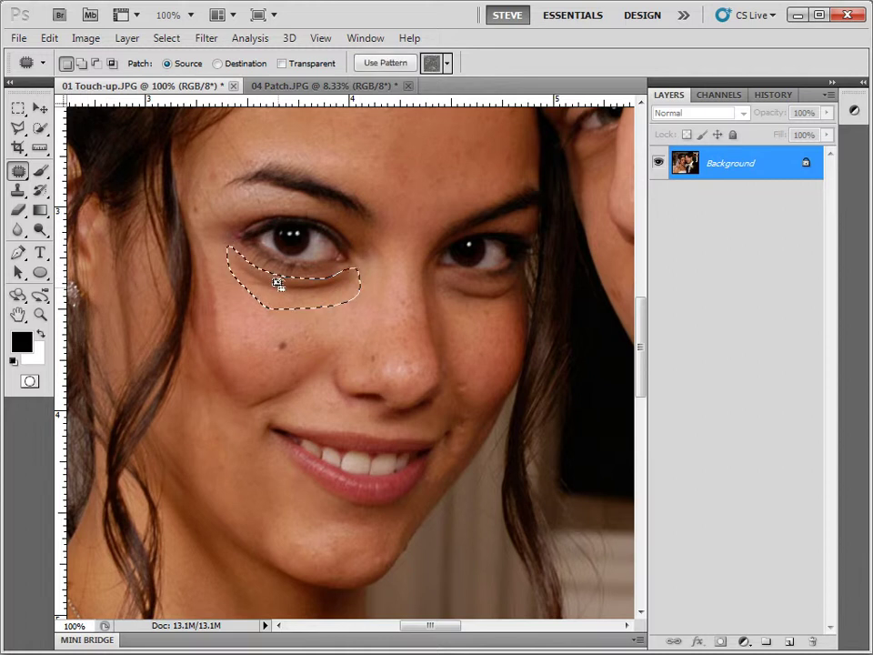
drag(271, 314, 351, 322)
key(ctrl+d)
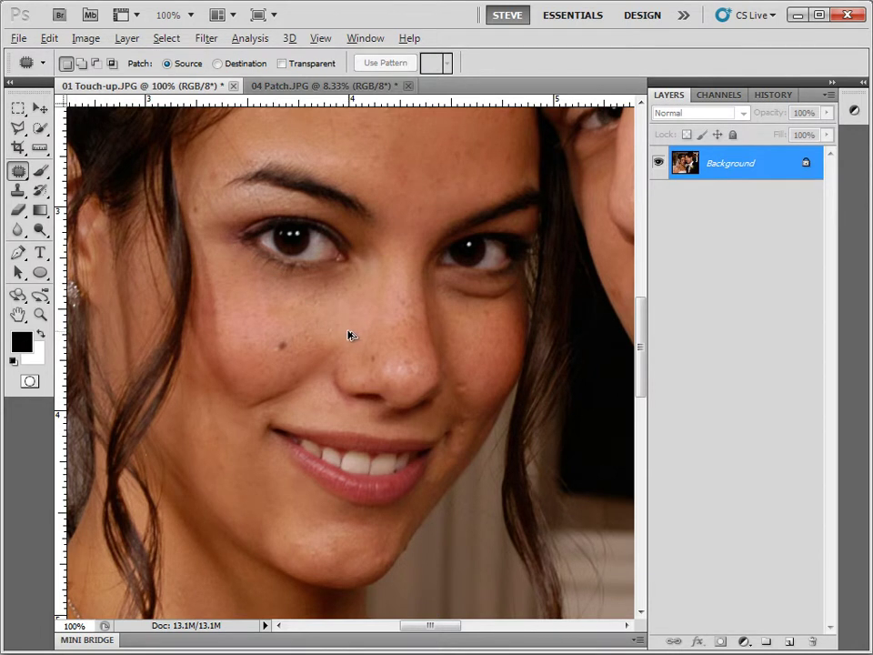
key(ctrl+shift+d)
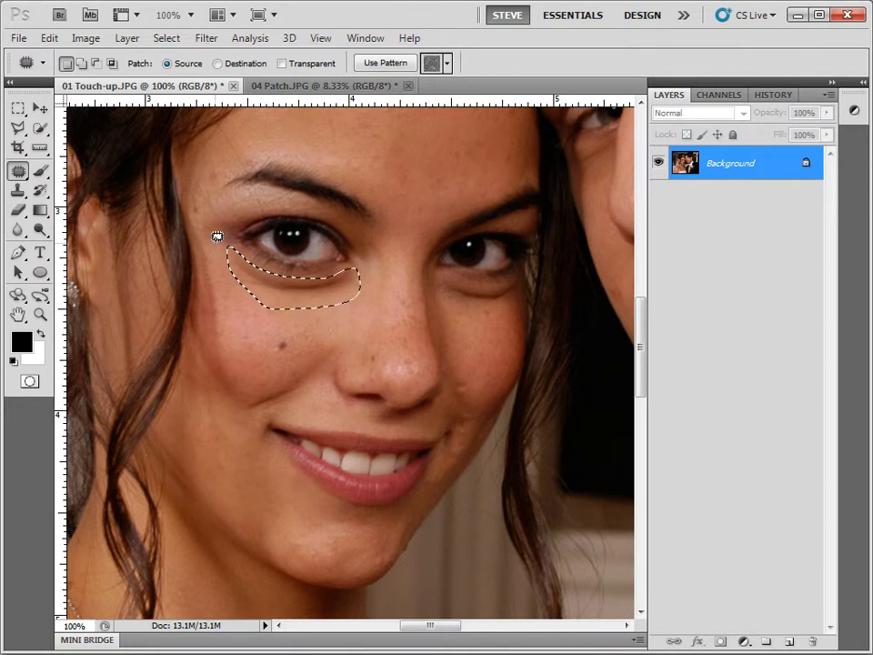
key(ctrl+d)
Outline a narrow crescent around the left-hand under-eye shadow and patch it from the cheek area containing the mole.
mouse_move(235, 245)
mouse_down()
mouse_move(289, 273)
mouse_move(357, 261)
mouse_move(363, 269)
mouse_move(353, 287)
mouse_move(307, 297)
mouse_move(249, 283)
mouse_move(233, 238)
mouse_up()
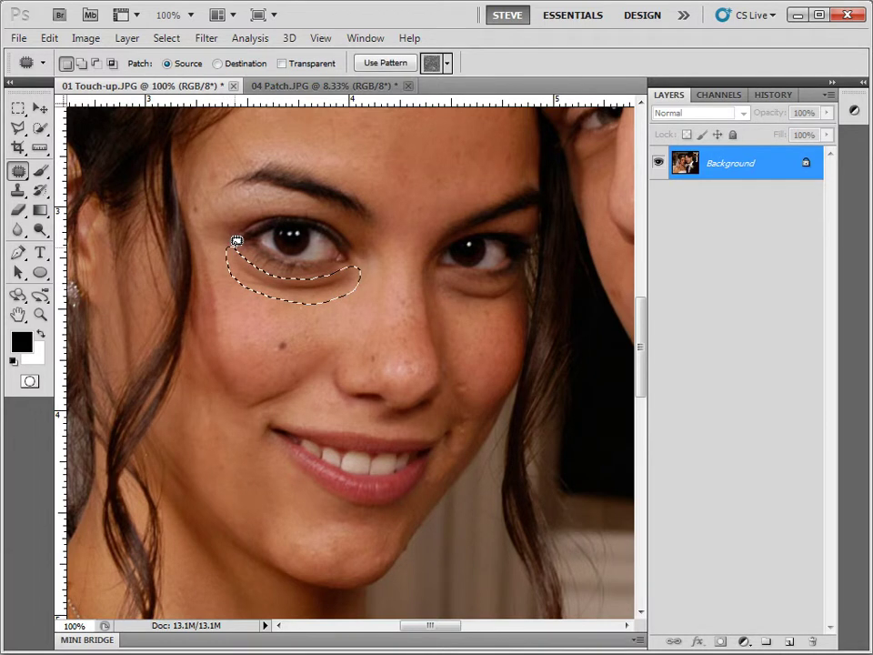
drag(273, 283, 263, 344)
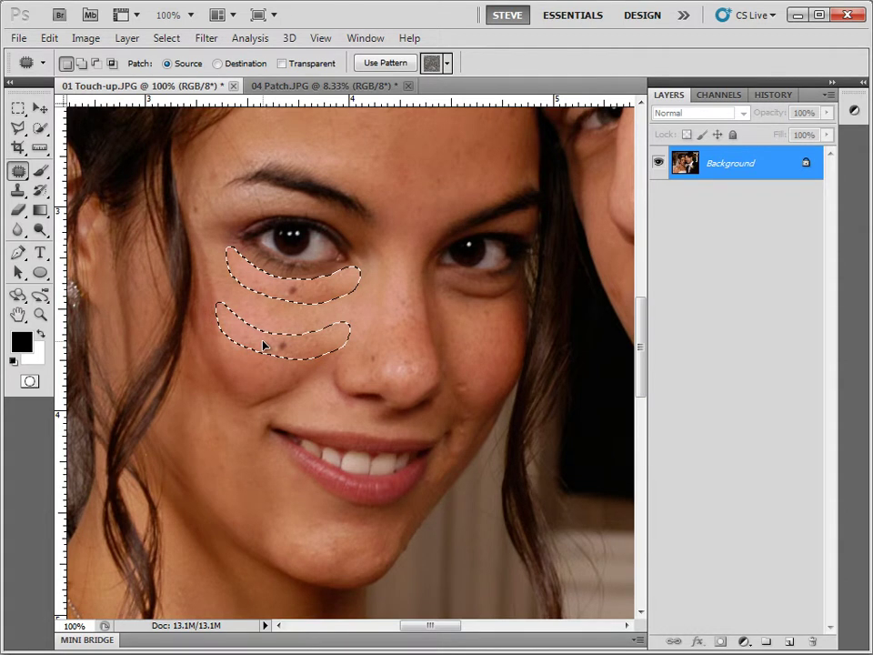
drag(263, 345, 264, 344)
key(ctrl+d)
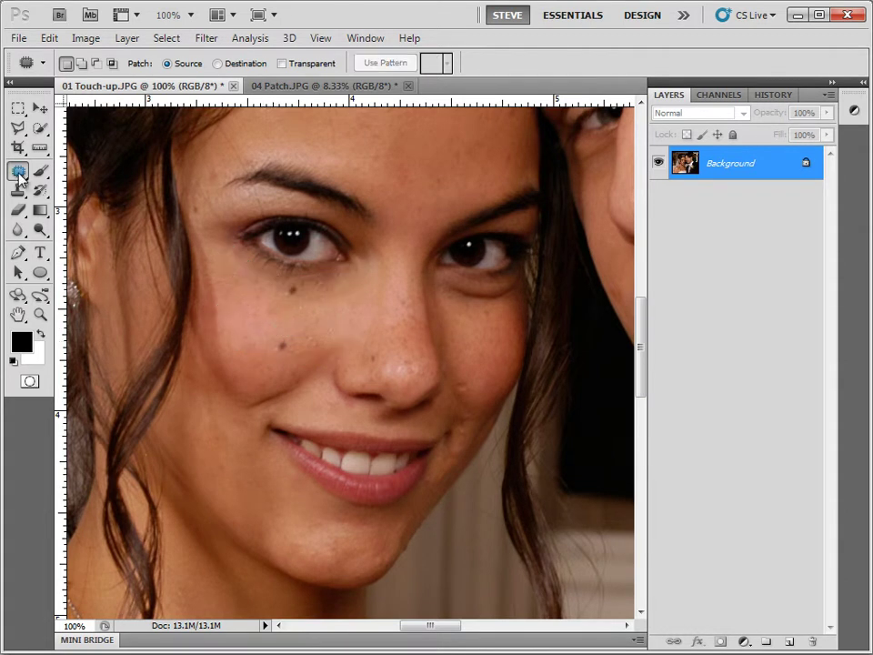
Use the Healing Brush at size 25 to remove the duplicated mole under the eye with sampled cheek skin.
right_click(18, 171)
click(91, 183)
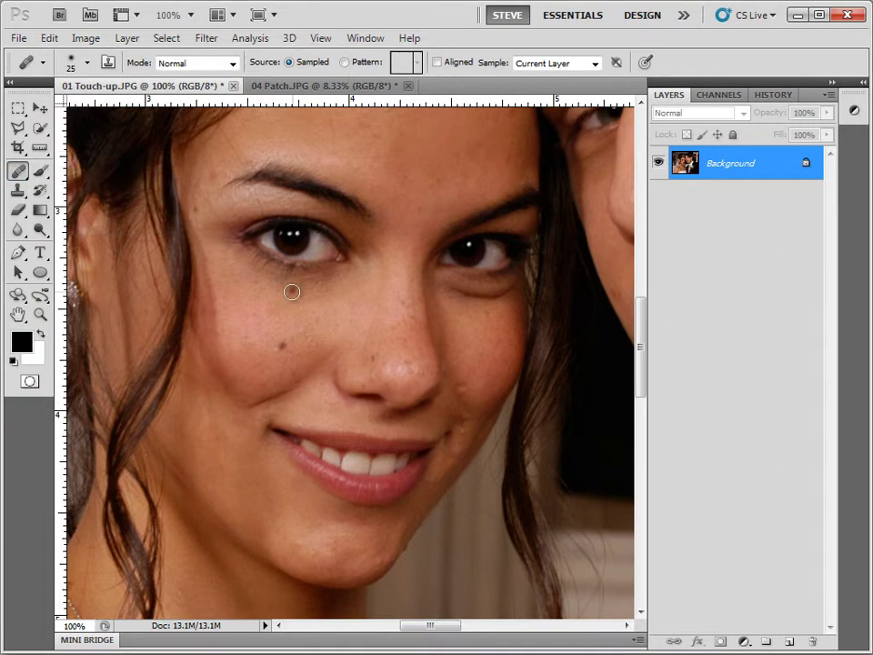
alt+click(280, 356)
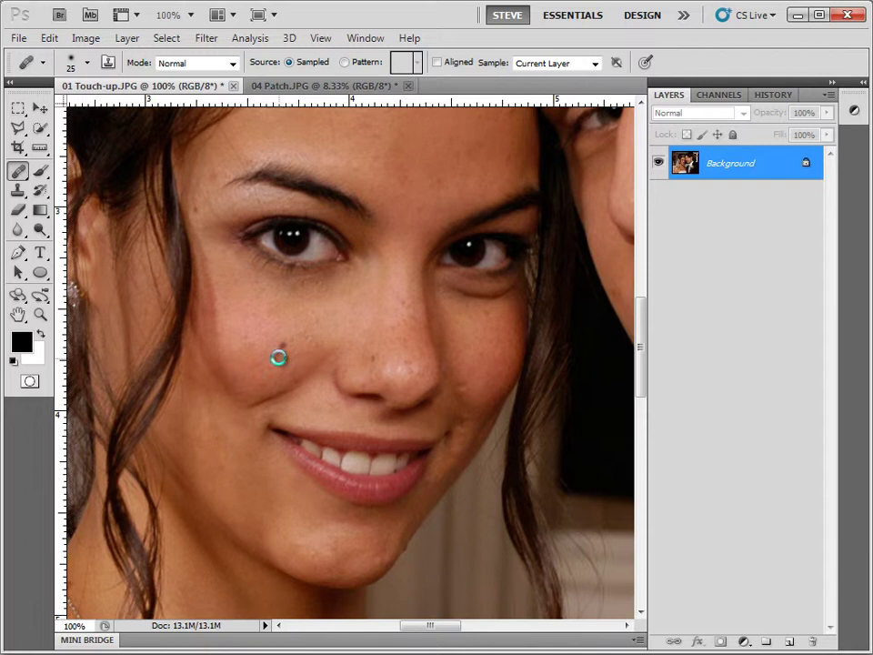
Return to the Patch Tool, outline the left-hand under-eye shadow, and patch it with clean skin just below it.
mouse_move(18, 170)
mouse_down()
mouse_move(121, 191)
mouse_move(118, 204)
mouse_up()
mouse_move(246, 247)
mouse_down()
mouse_move(237, 240)
mouse_move(261, 263)
mouse_move(297, 272)
mouse_move(360, 262)
mouse_move(357, 277)
mouse_move(326, 290)
mouse_move(288, 292)
mouse_move(258, 283)
mouse_move(234, 242)
mouse_up()
mouse_move(287, 288)
mouse_down()
mouse_move(285, 334)
mouse_move(287, 322)
mouse_up()
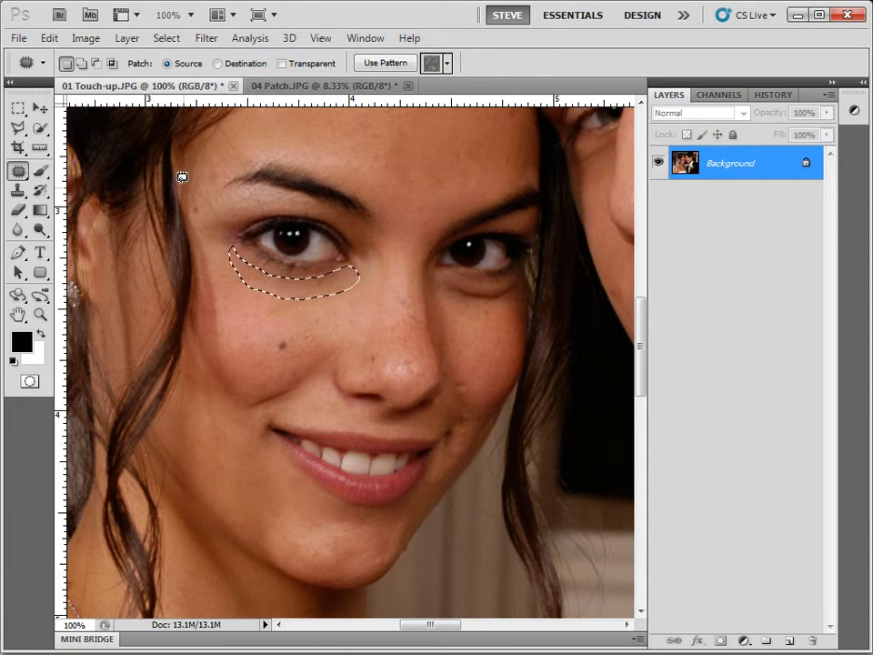
Fade the left-hand under-eye patch to 69% opacity and clear the selection.
click(51, 37)
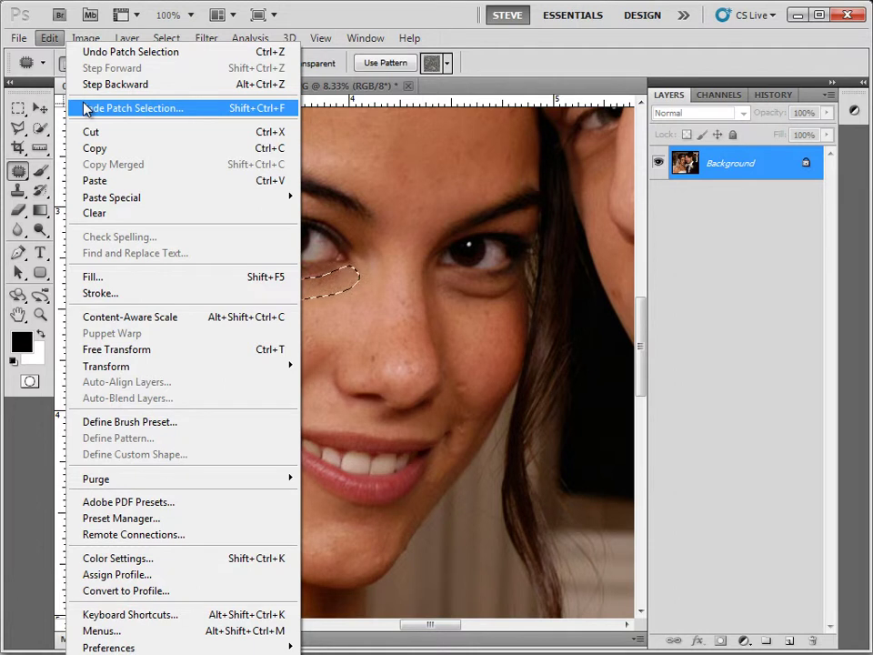
click(86, 108)
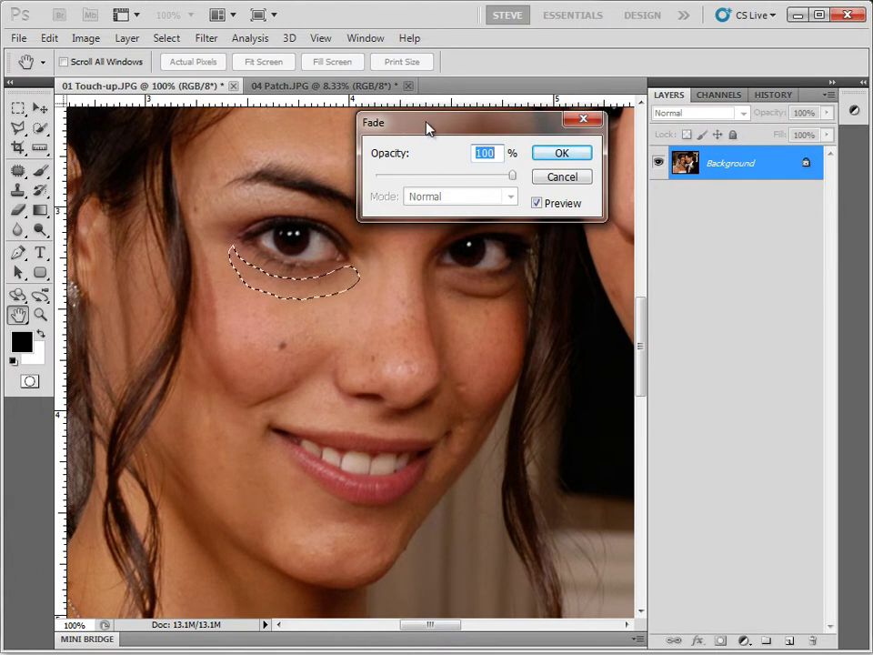
drag(513, 180, 376, 187)
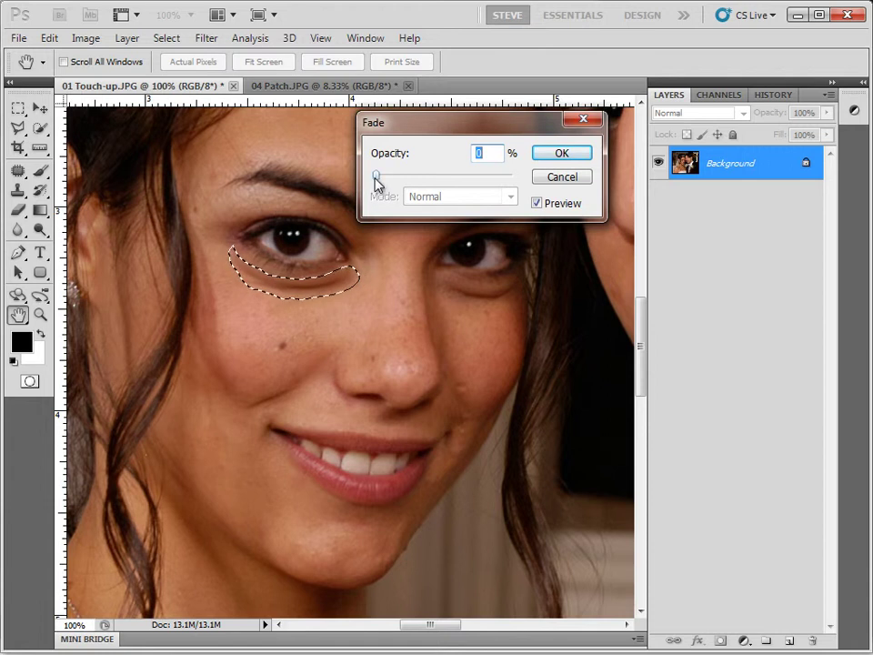
drag(377, 184, 472, 182)
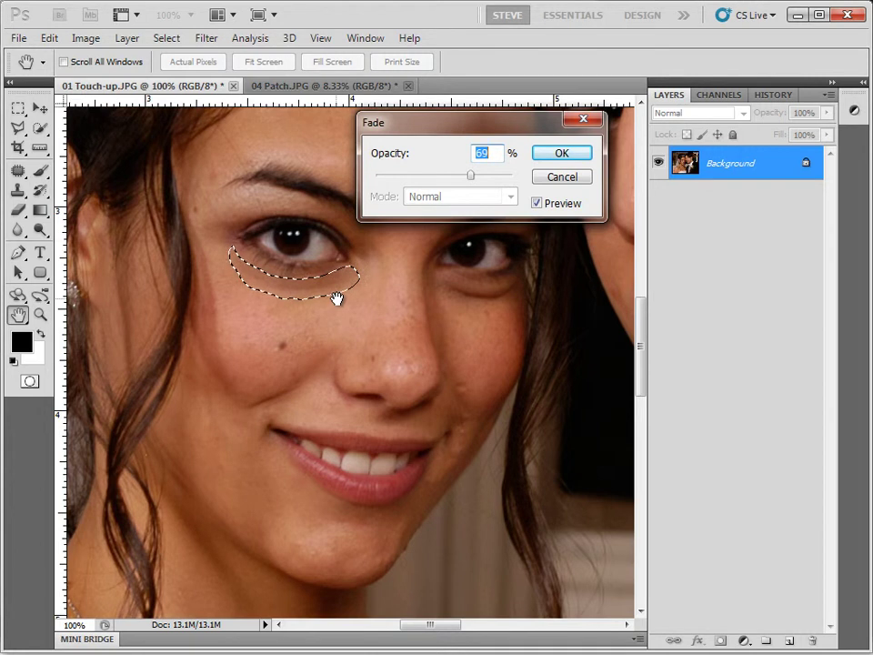
click(562, 155)
key(j)
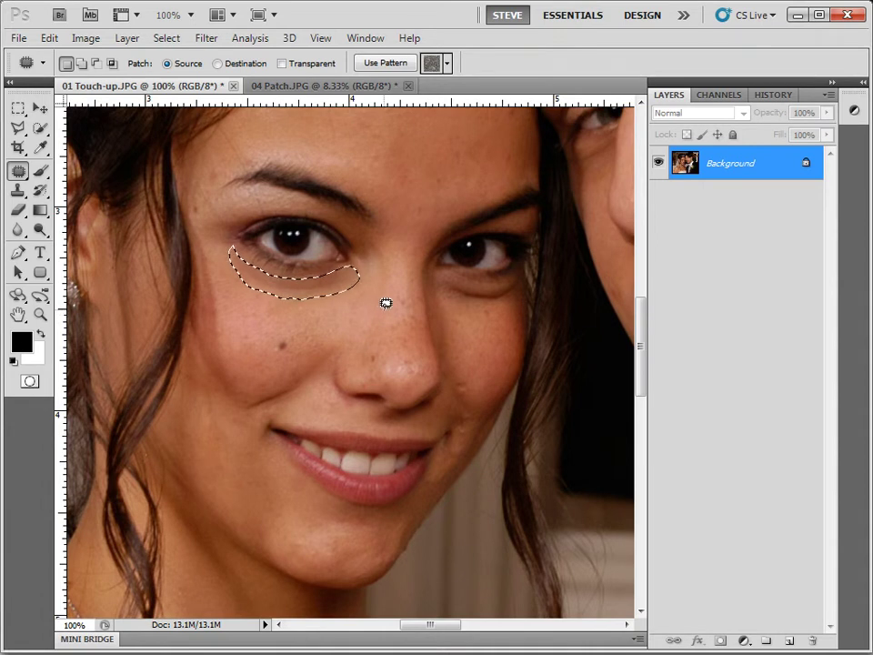
key(ctrl+d)
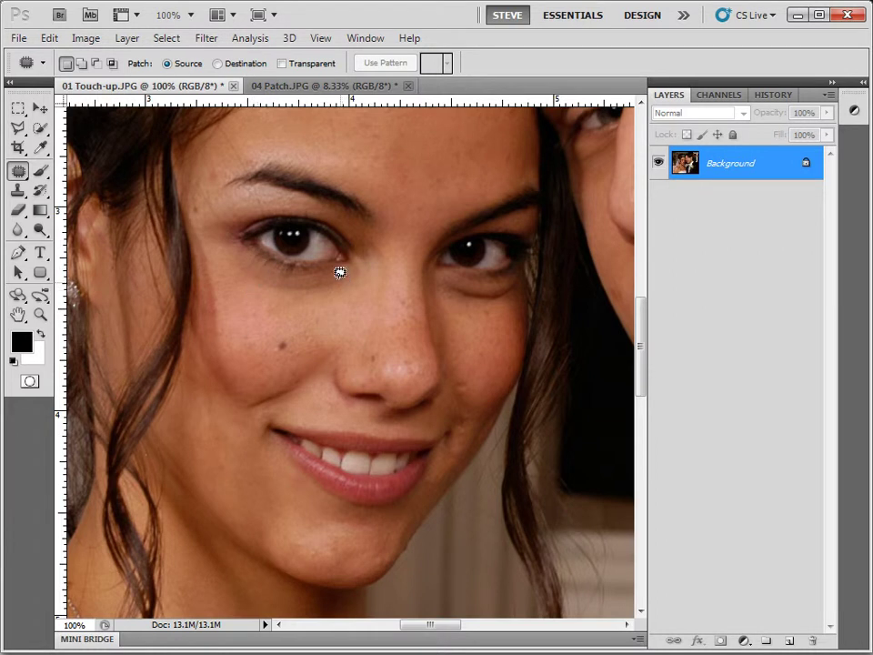
Lighten the skin under the left-hand eye using the Dodge Tool at size 70, Midtones range and 20% exposure.
click(40, 231)
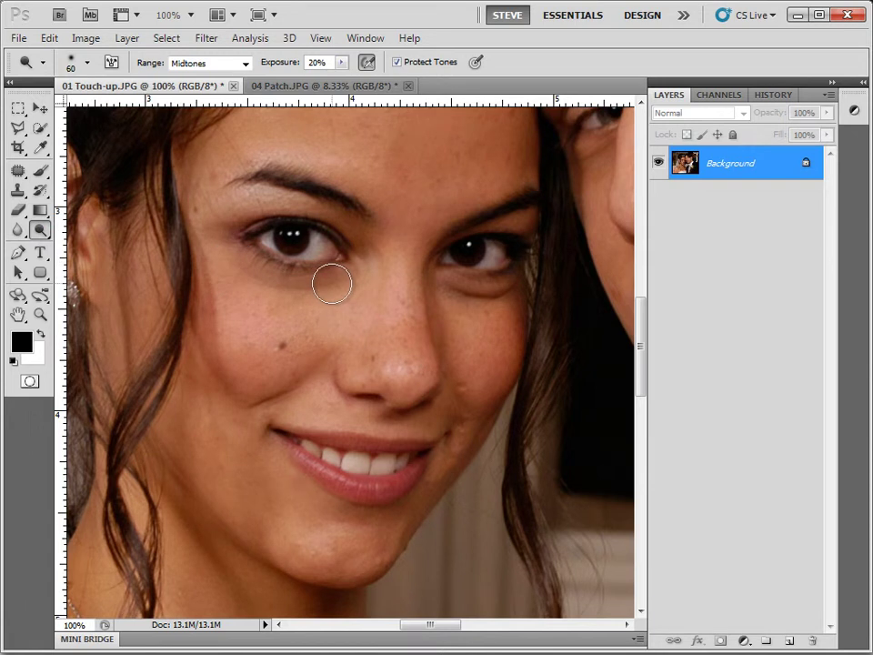
key(bracketright)
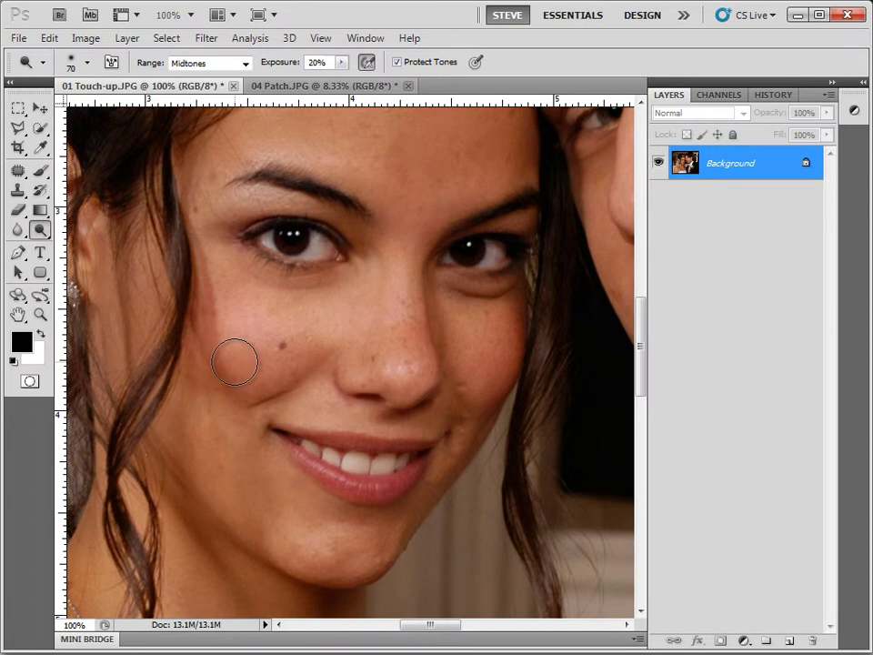
Outline the shadow under the right-hand eye in the photo with the Patch Tool and patch it from the cheek below.
click(17, 170)
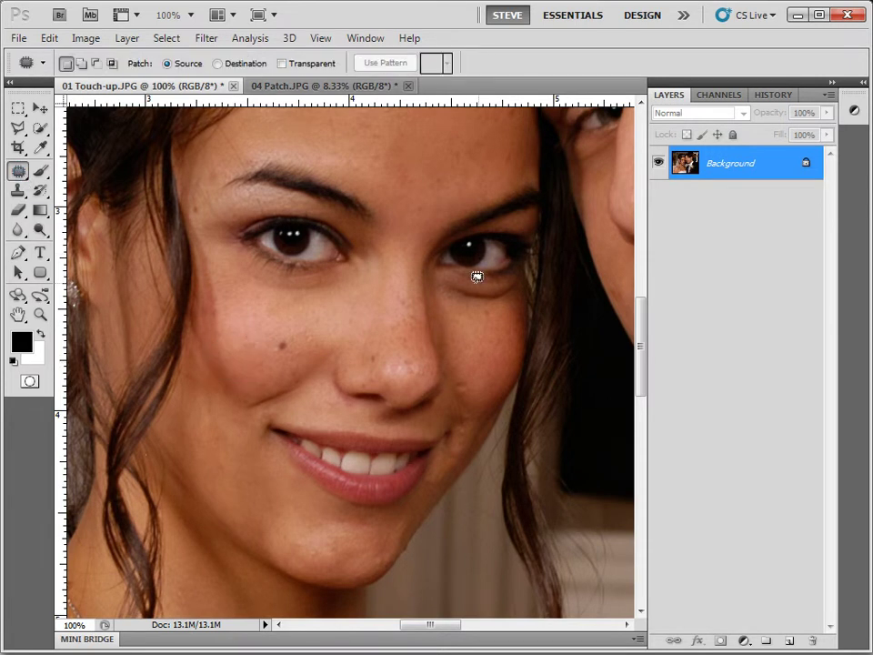
mouse_move(449, 274)
mouse_down()
mouse_move(471, 287)
mouse_move(521, 266)
mouse_move(519, 283)
mouse_move(499, 303)
mouse_move(450, 297)
mouse_move(442, 275)
mouse_up()
drag(473, 327, 480, 305)
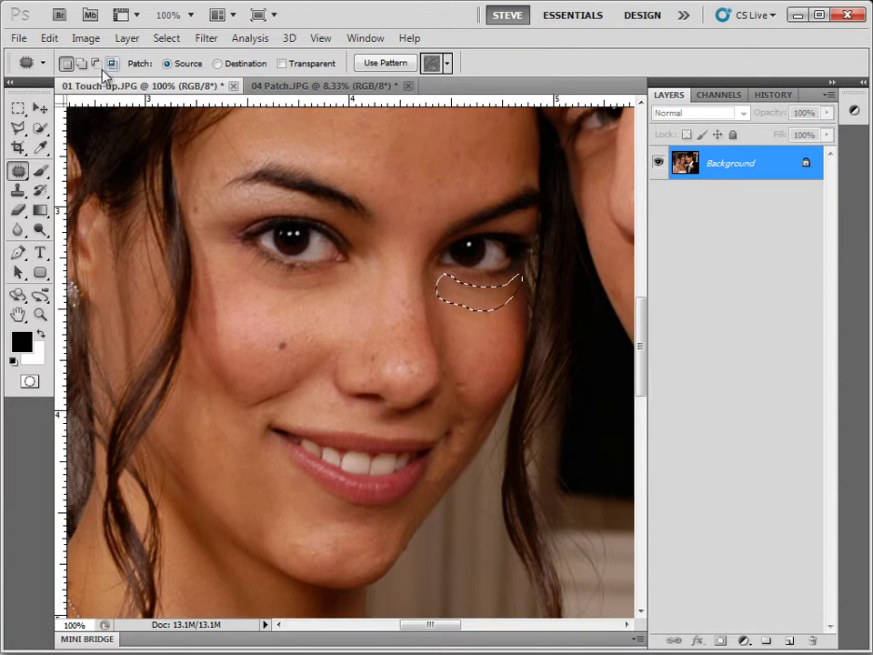
Fade the right-hand under-eye patch to 74% opacity and clear the selection.
click(49, 38)
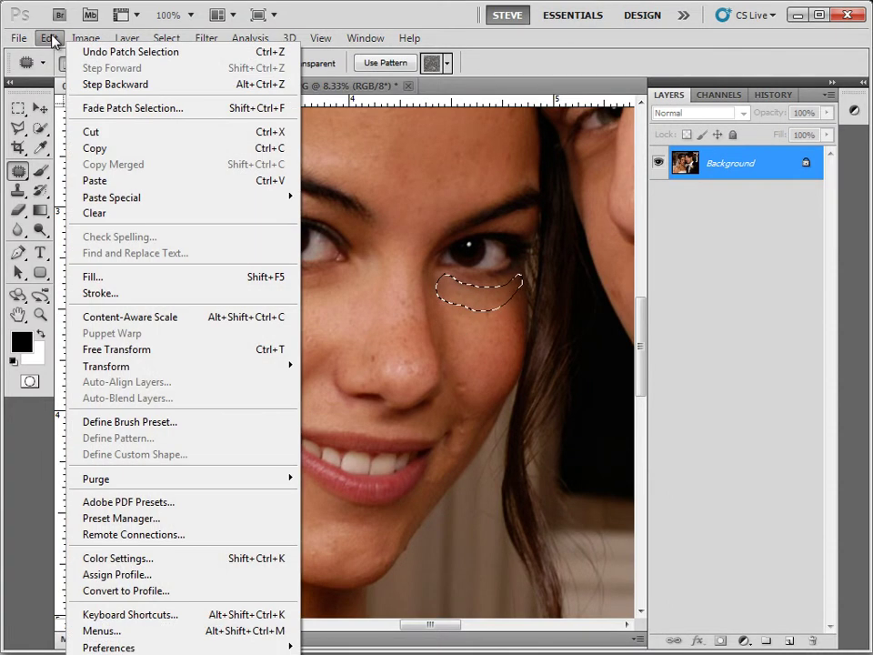
click(104, 112)
drag(517, 175, 479, 180)
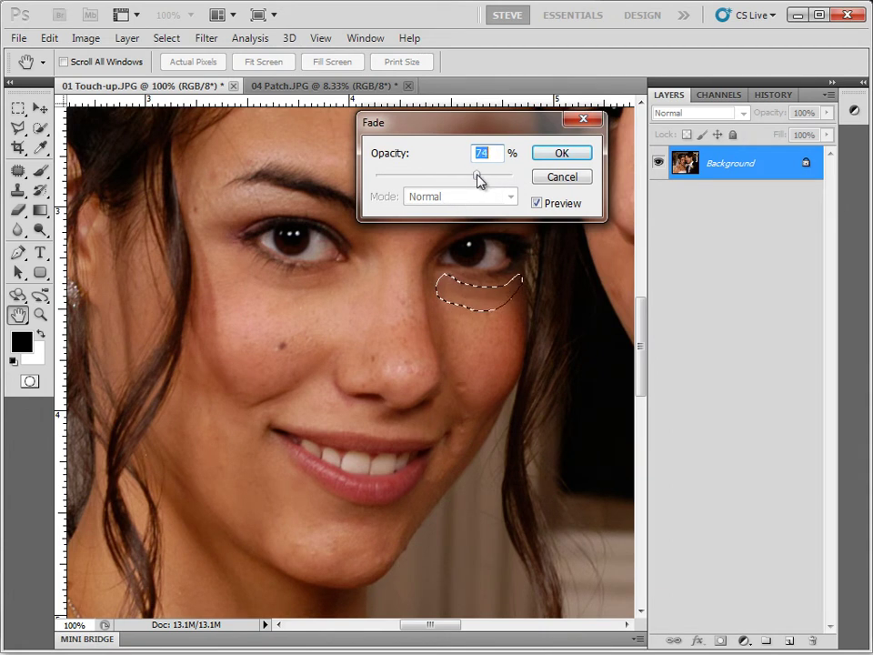
click(579, 151)
key(ctrl+d)
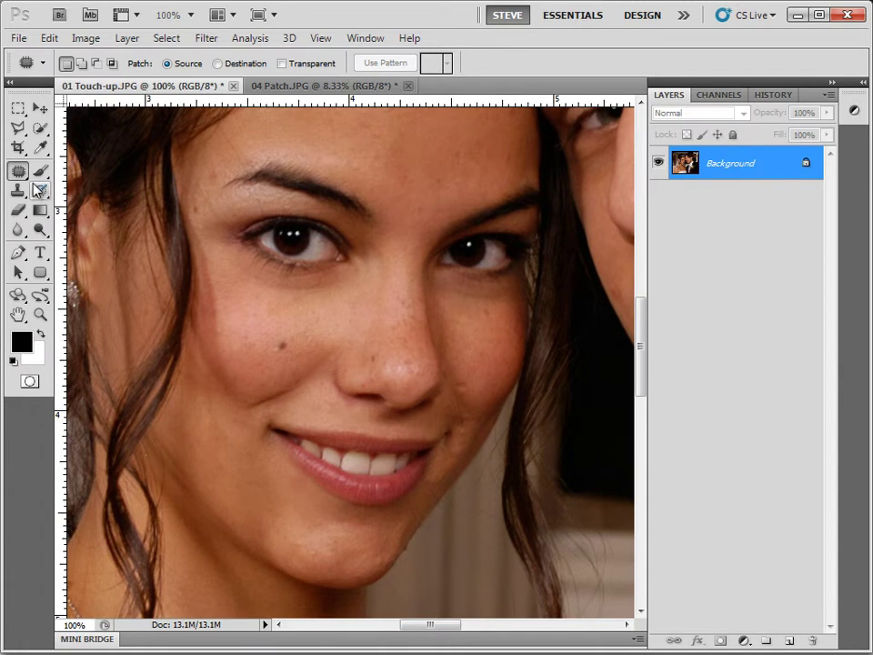
Lighten the remaining dark skin under the right-hand eye with the Dodge Tool at size 70 and 20% exposure.
click(40, 230)
mouse_move(475, 296)
mouse_down()
mouse_move(452, 288)
mouse_move(494, 297)
mouse_up()
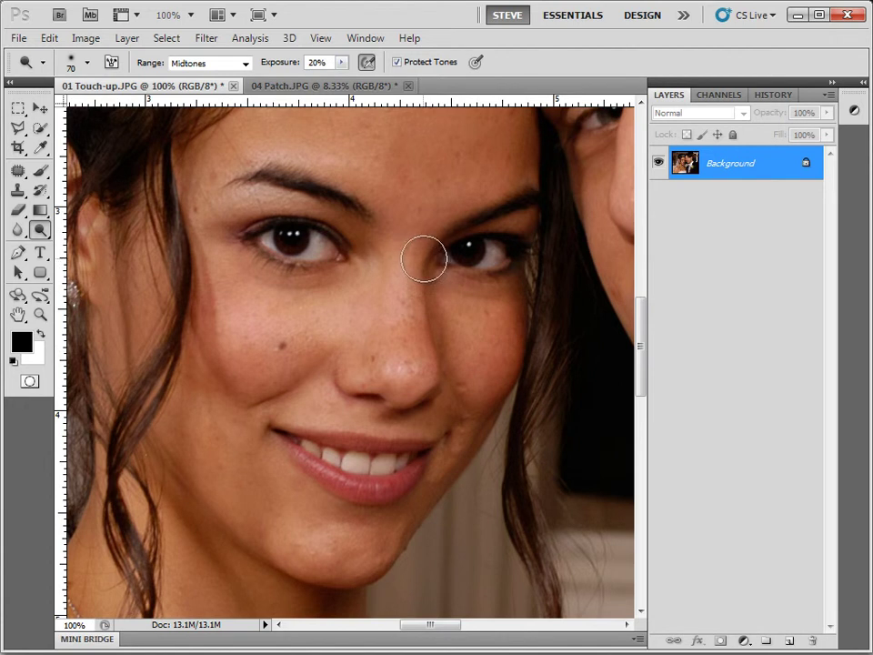
drag(503, 296, 510, 289)
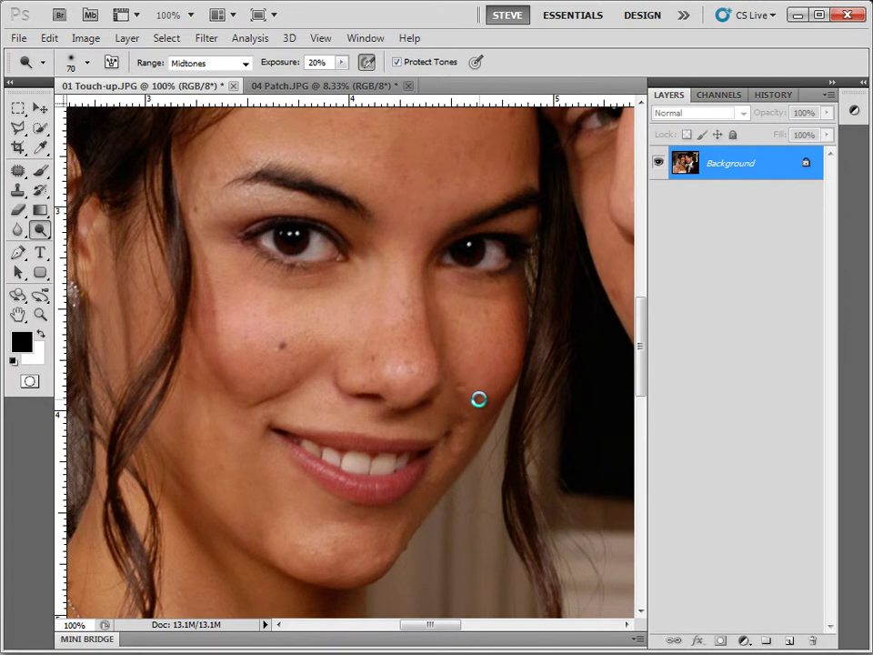
Compare the original and retouched versions of the bride's face by toggling between them, ending on the retouched version.
key(ctrl+z)
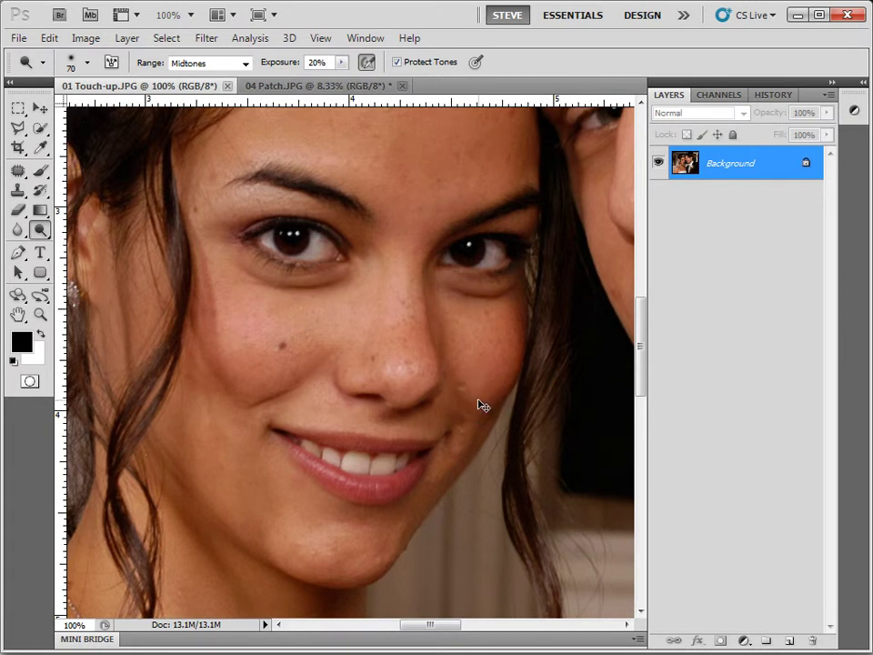
key(ctrl+z)
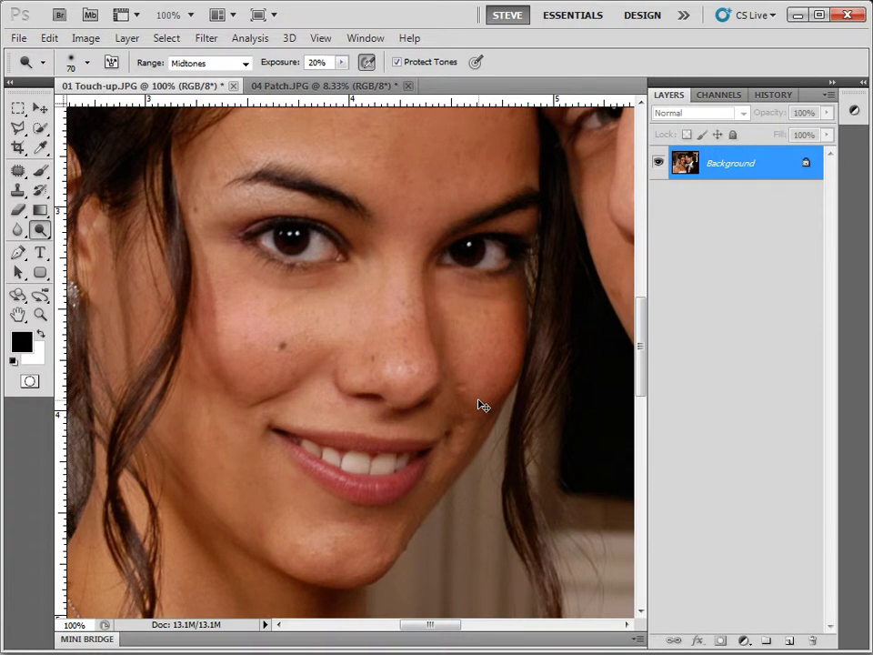
key(ctrl+z)
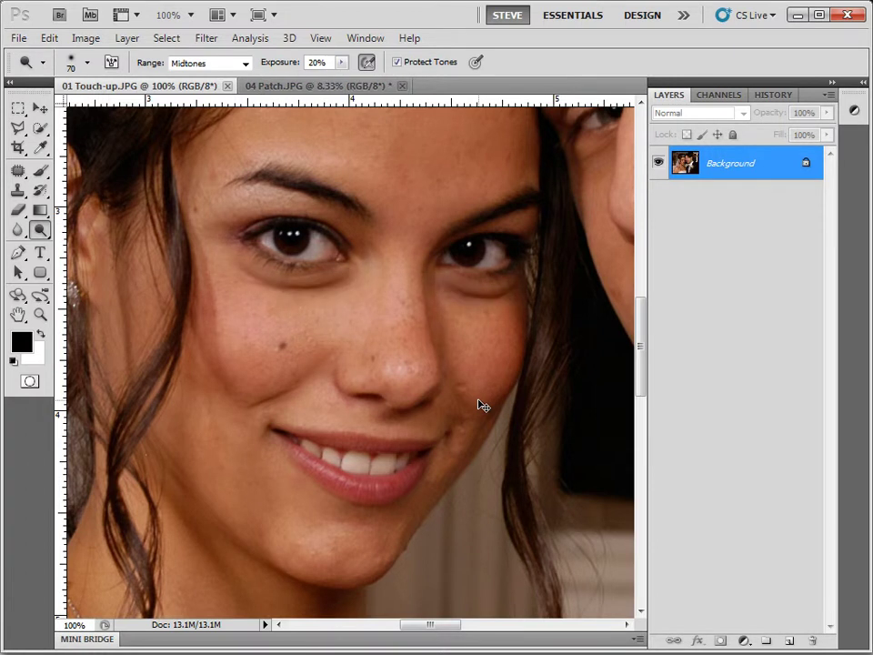
key(ctrl+z)
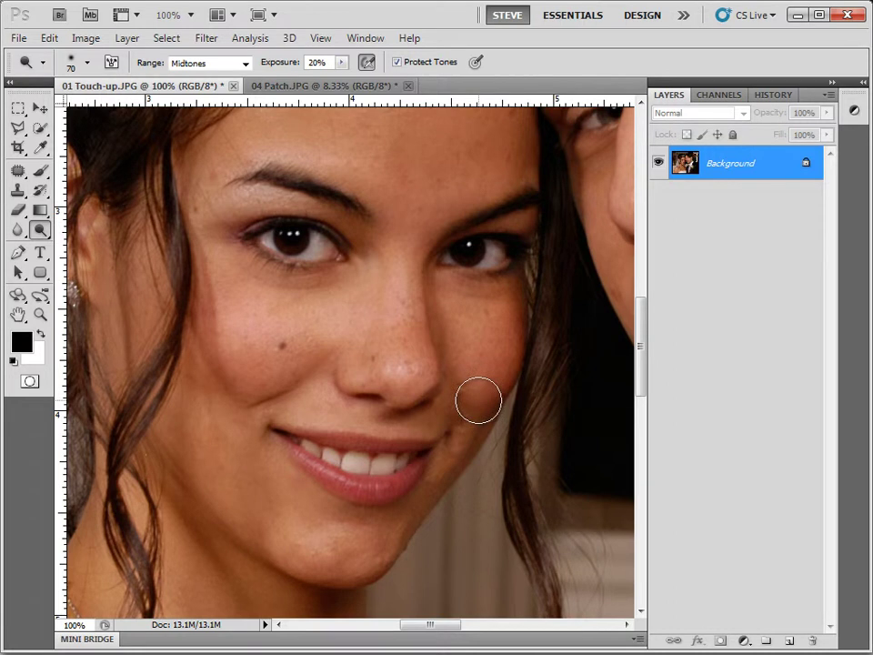
Switch to 04 Patch.JPG at 100% zoom and patch out the lone purple petal farthest from the groom's shoe using the dark carpet below it.
click(303, 88)
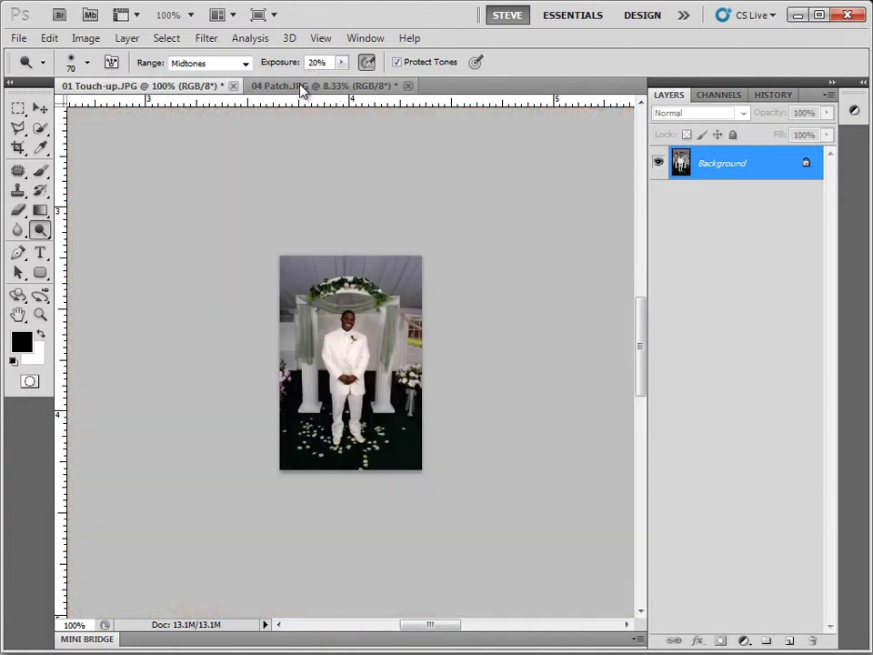
double_click(40, 315)
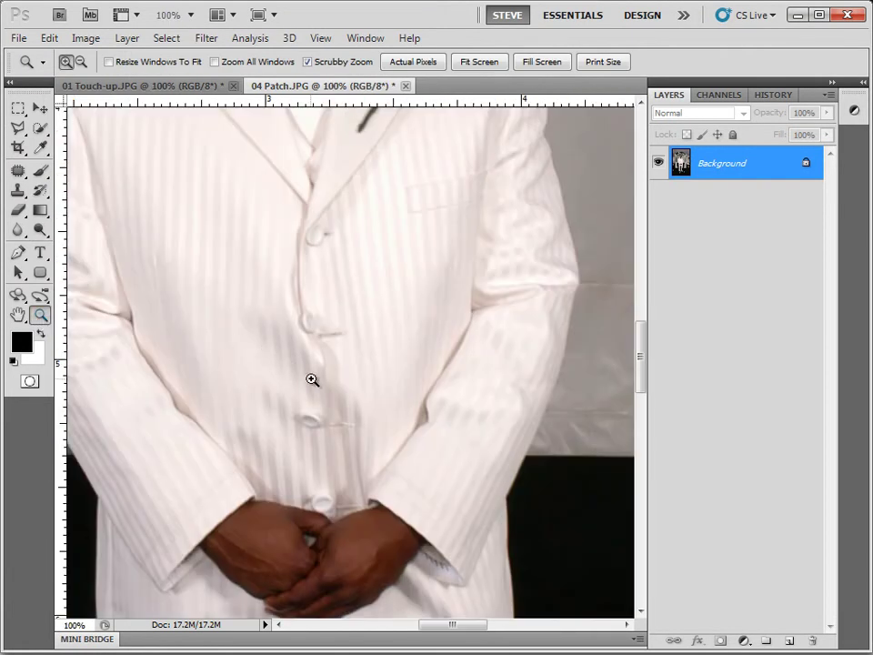
scroll(310, 357, down, 5)
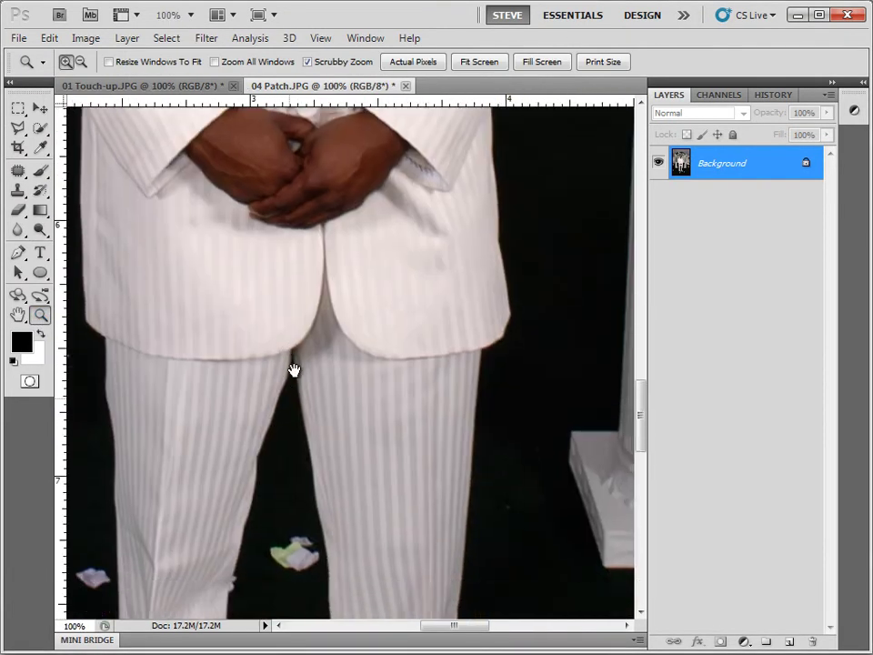
scroll(289, 407, down, 10)
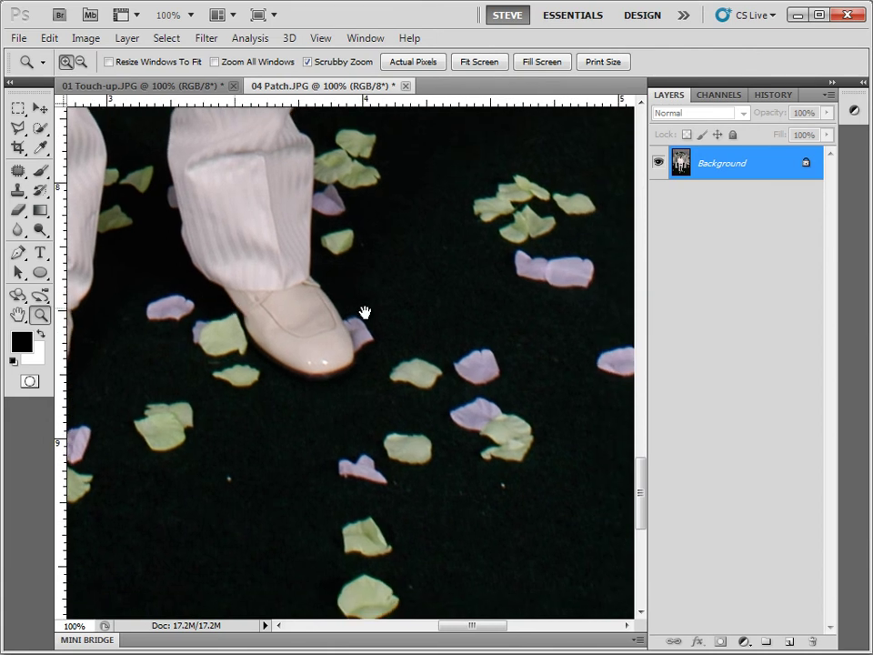
scroll(355, 260, right, 5)
scroll(355, 260, down, 3)
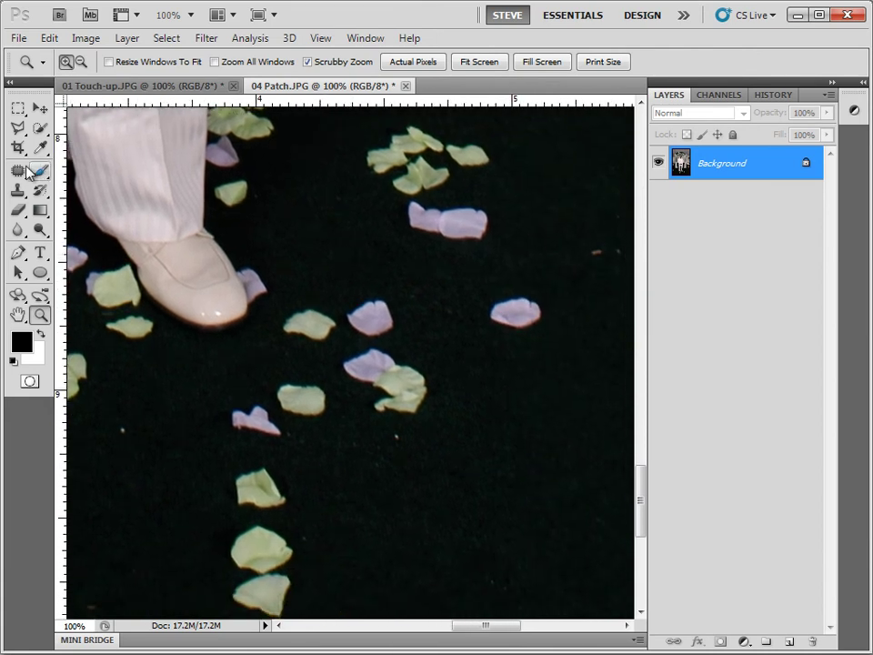
key(shift+j)
mouse_move(534, 280)
mouse_down()
mouse_move(478, 300)
mouse_move(493, 340)
mouse_move(546, 325)
mouse_move(544, 297)
mouse_up()
drag(511, 330, 537, 426)
key(ctrl+d)
Patch out the overlapping purple and green petals and the small white speck below them with clean dark carpet.
mouse_move(435, 371)
mouse_down()
mouse_move(373, 336)
mouse_move(346, 340)
mouse_move(335, 354)
mouse_move(364, 407)
mouse_move(400, 423)
mouse_move(444, 412)
mouse_move(438, 365)
mouse_move(557, 488)
mouse_up()
key(ctrl+d)
drag(406, 415, 400, 427)
key(ctrl+d)
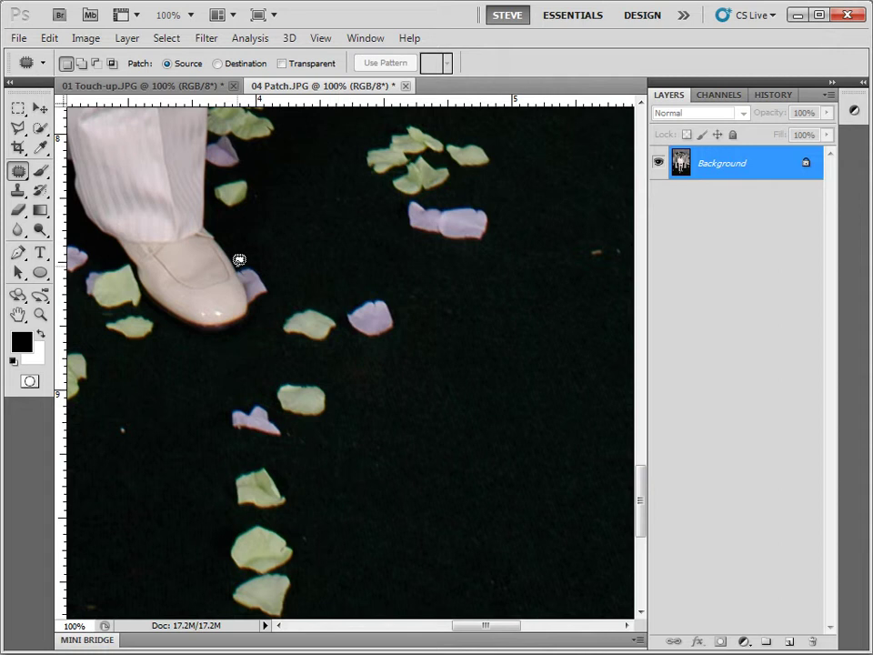
Outline the purple petal touching the groom's shoe with the Patch Tool, patch it from the dark carpet and clear the selection.
mouse_move(239, 263)
mouse_down()
mouse_move(264, 263)
mouse_move(275, 284)
mouse_move(261, 302)
mouse_move(252, 303)
mouse_move(250, 289)
mouse_up()
drag(237, 259, 239, 260)
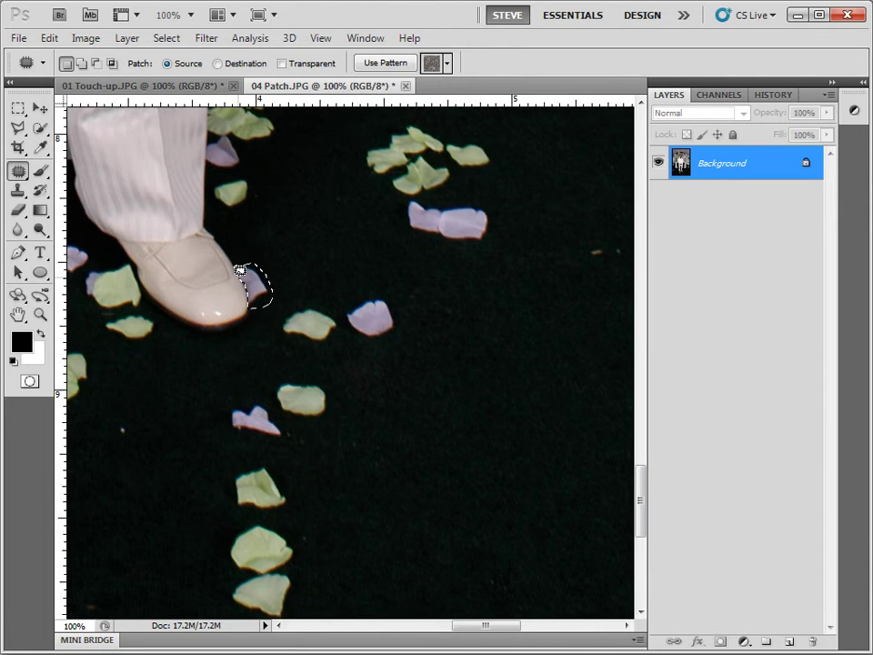
drag(337, 266, 348, 252)
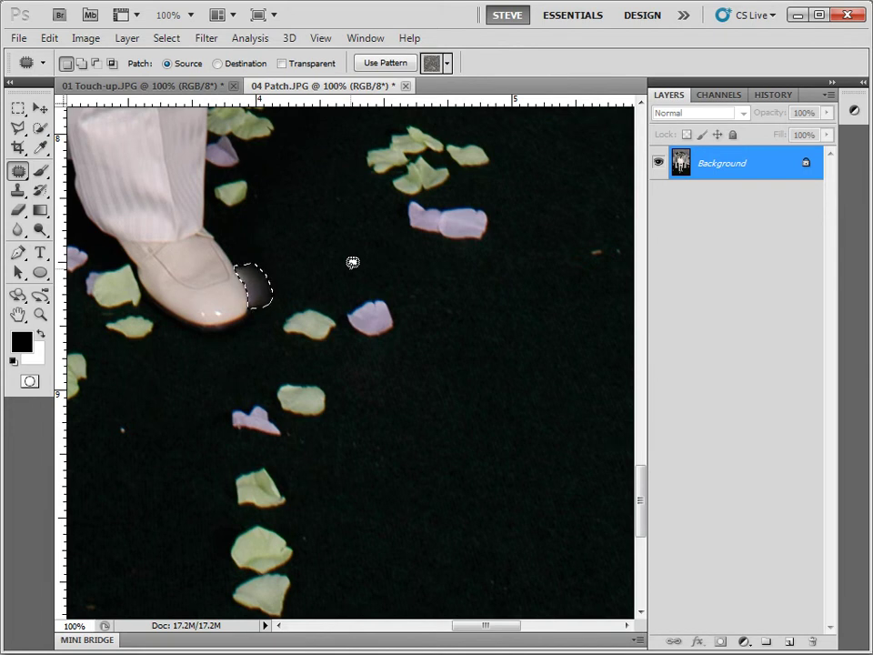
key(ctrl+d)
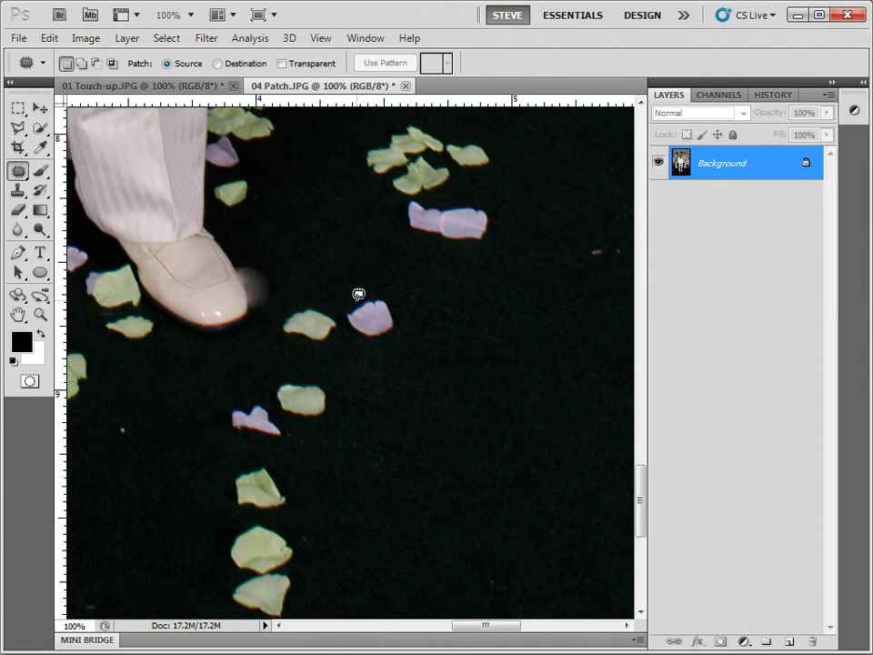
Patch the isolated purple petal beside the green one from the empty carpet next to it and clear the selection.
mouse_move(363, 288)
mouse_down()
mouse_move(392, 290)
mouse_move(399, 332)
mouse_move(382, 342)
mouse_move(347, 327)
mouse_move(345, 306)
mouse_move(360, 289)
mouse_up()
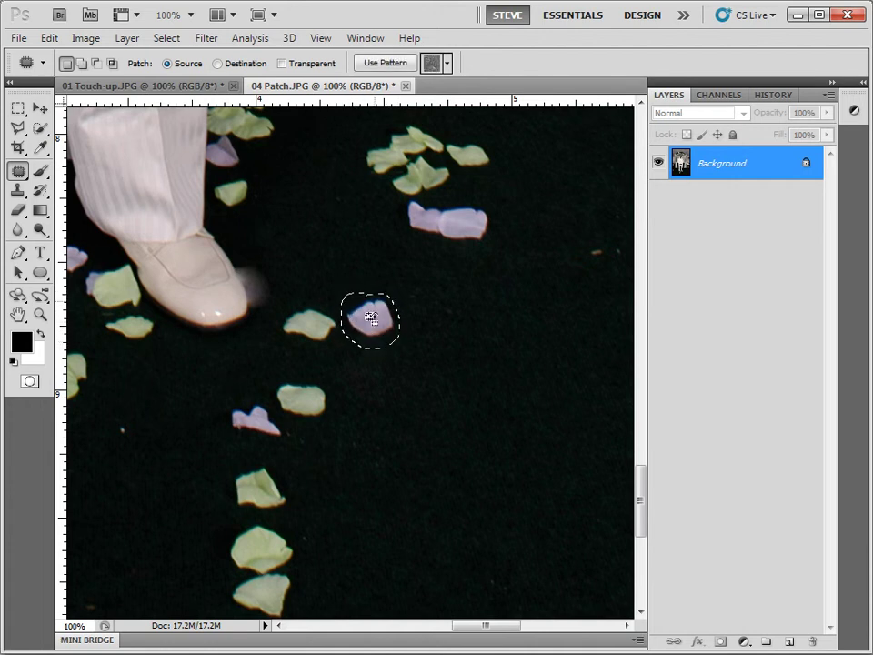
drag(396, 326, 463, 335)
key(ctrl+d)
Patch out both strips of tape on the backdrop beside the groom's head using the clean fabric below them.
scroll(373, 435, up, 15)
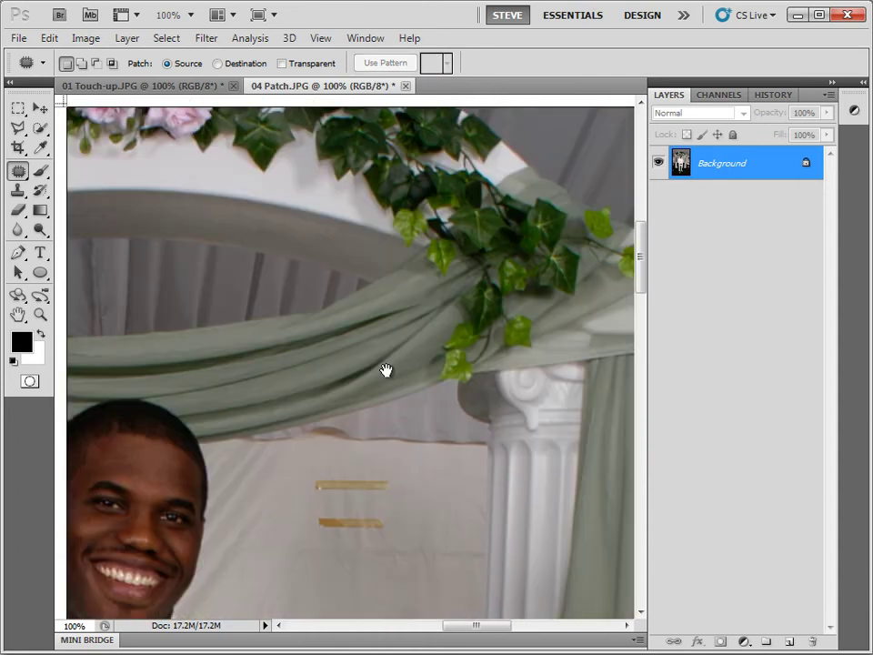
drag(385, 370, 399, 29)
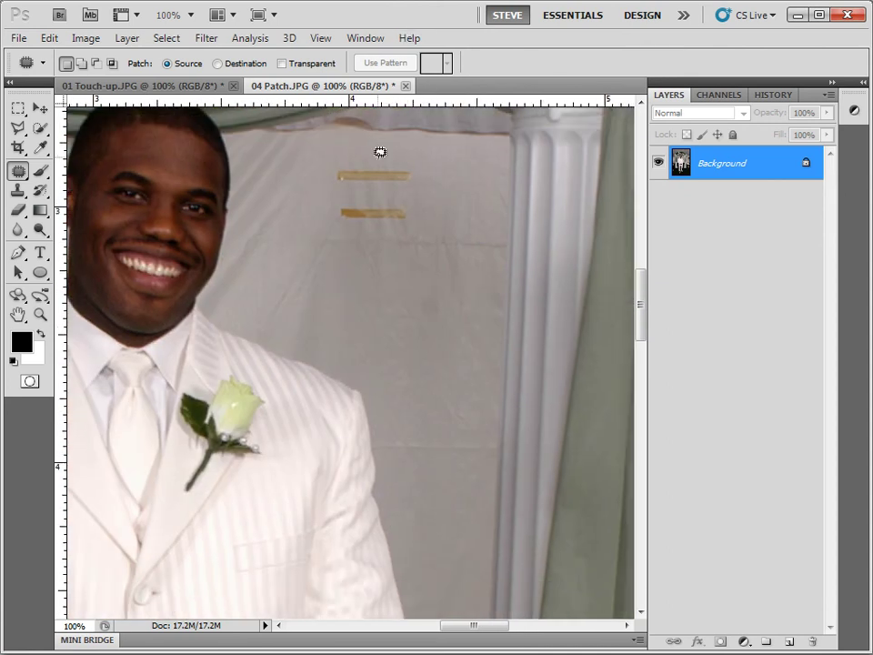
mouse_move(376, 165)
mouse_down()
mouse_move(325, 162)
mouse_move(362, 180)
mouse_move(420, 177)
mouse_move(425, 168)
mouse_move(370, 156)
mouse_move(389, 312)
mouse_up()
key(ctrl+d)
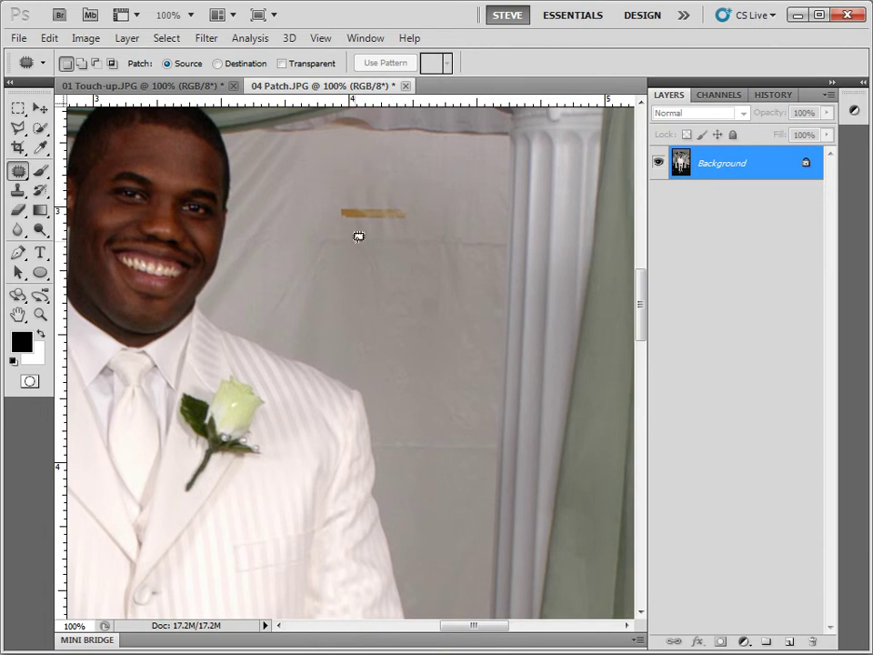
mouse_move(405, 200)
mouse_down()
mouse_move(338, 199)
mouse_move(337, 214)
mouse_move(413, 210)
mouse_move(400, 194)
mouse_move(380, 207)
mouse_move(394, 339)
mouse_move(394, 327)
mouse_up()
key(ctrl+d)
Smooth the leftover marks where the tape was by repeatedly patching them from clean areas of the backdrop.
mouse_move(425, 165)
mouse_down()
mouse_move(333, 171)
mouse_move(377, 203)
mouse_move(426, 169)
mouse_move(426, 148)
mouse_move(437, 354)
mouse_up()
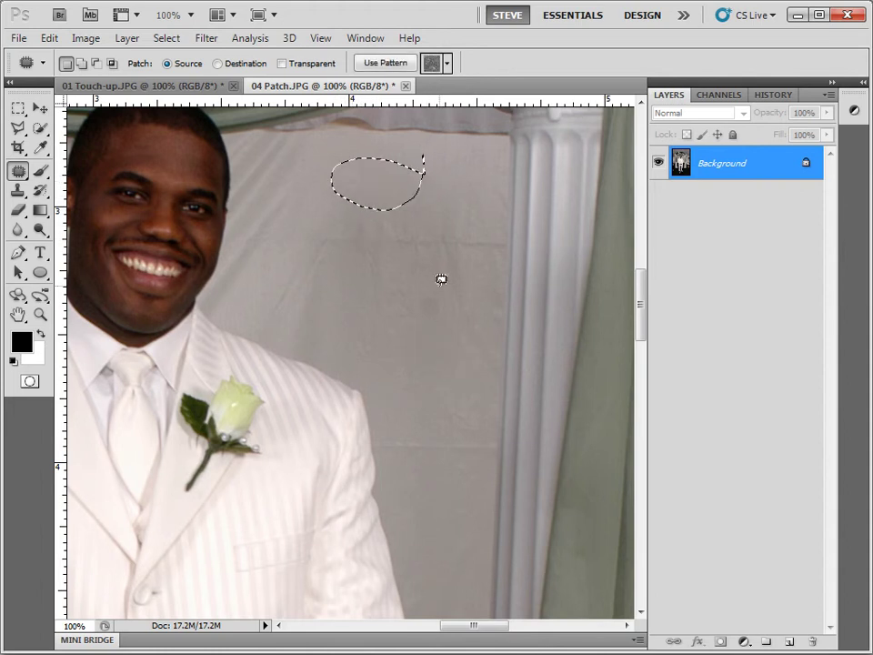
key(ctrl+d)
mouse_move(396, 186)
mouse_down()
mouse_move(350, 211)
mouse_move(371, 227)
mouse_move(405, 230)
mouse_move(421, 194)
mouse_move(391, 184)
mouse_move(434, 375)
mouse_up()
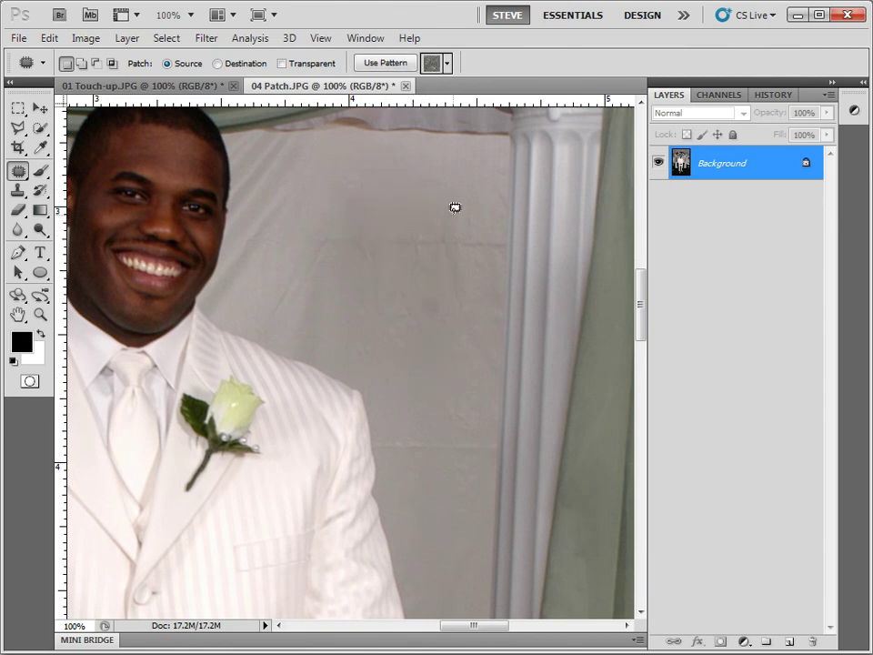
key(ctrl+d)
mouse_move(437, 162)
mouse_down()
mouse_move(419, 170)
mouse_move(440, 156)
mouse_move(435, 162)
mouse_up()
key(ctrl+d)
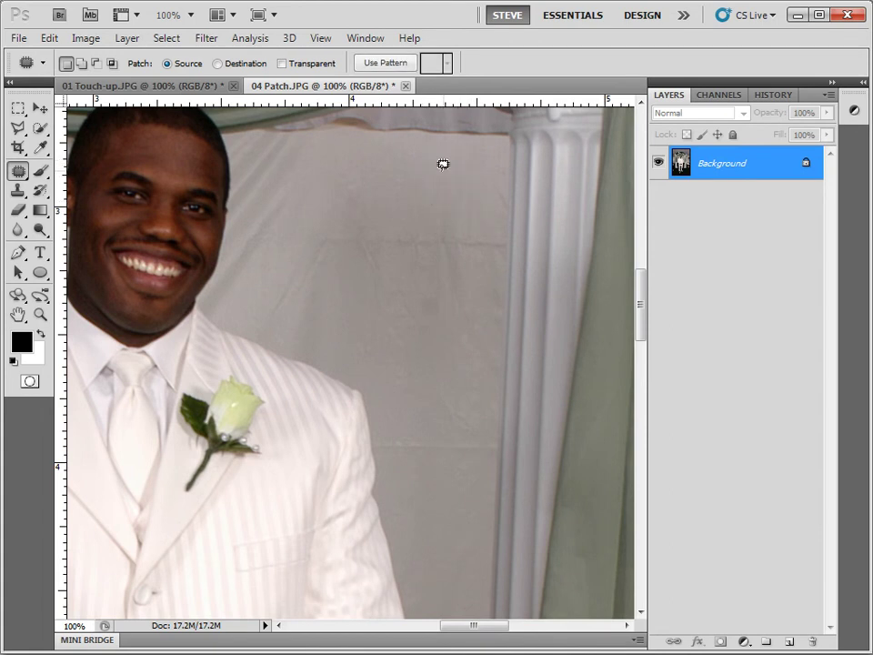
drag(343, 172, 423, 171)
key(ctrl+d)
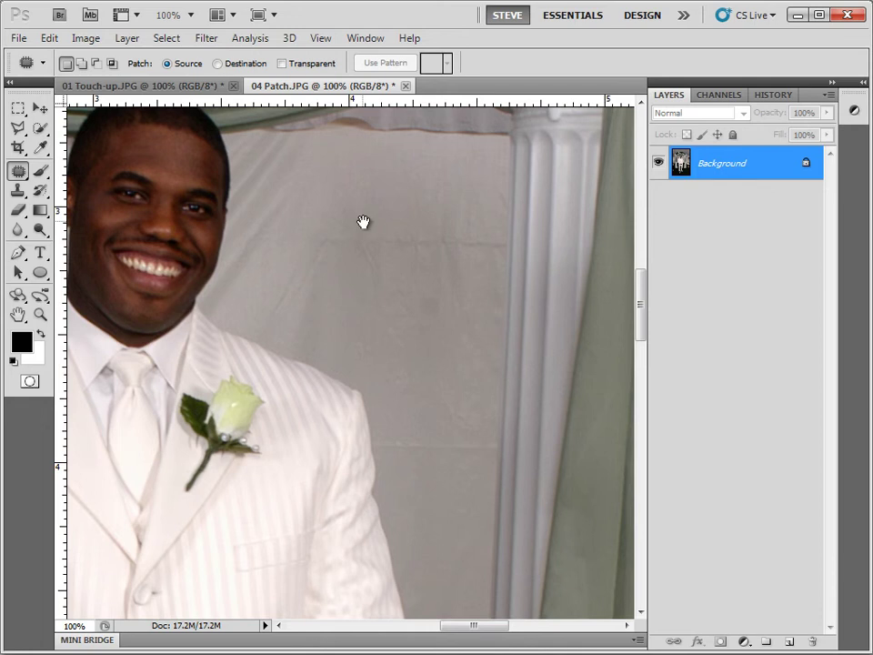
Patch the dark stain on the plastic sheet beside the white column from a clean area lower on the sheet.
drag(380, 226, 487, 302)
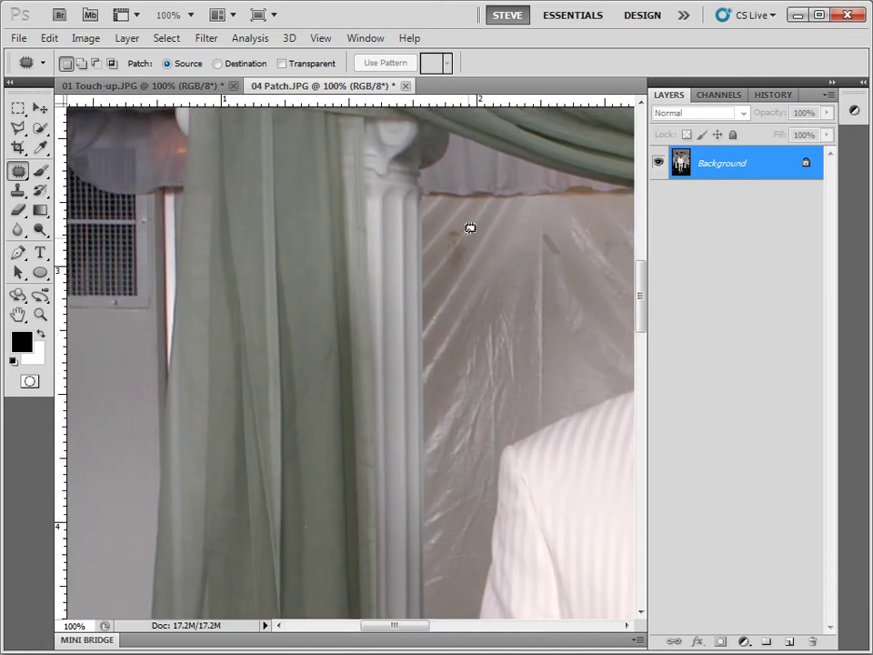
mouse_move(458, 221)
mouse_down()
mouse_move(442, 249)
mouse_move(450, 270)
mouse_move(469, 255)
mouse_move(473, 235)
mouse_up()
drag(464, 238, 570, 370)
key(ctrl+d)
Refine the repaired stain area on the plastic sheet by patching it again from the adjacent creases, and clear the selection.
drag(460, 227, 455, 229)
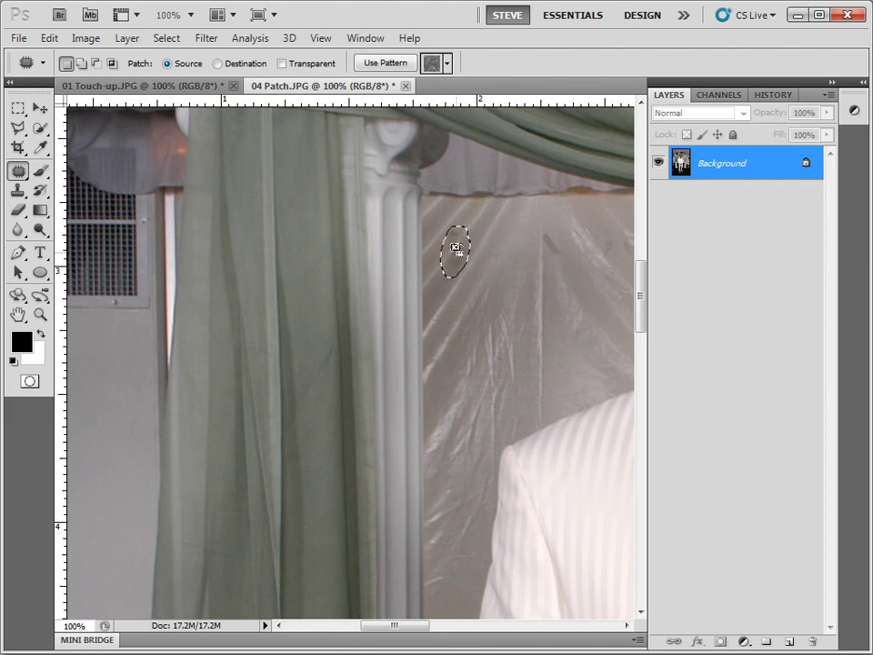
mouse_move(463, 225)
mouse_down()
mouse_move(482, 204)
mouse_move(475, 233)
mouse_move(471, 216)
mouse_move(487, 198)
mouse_move(480, 228)
mouse_up()
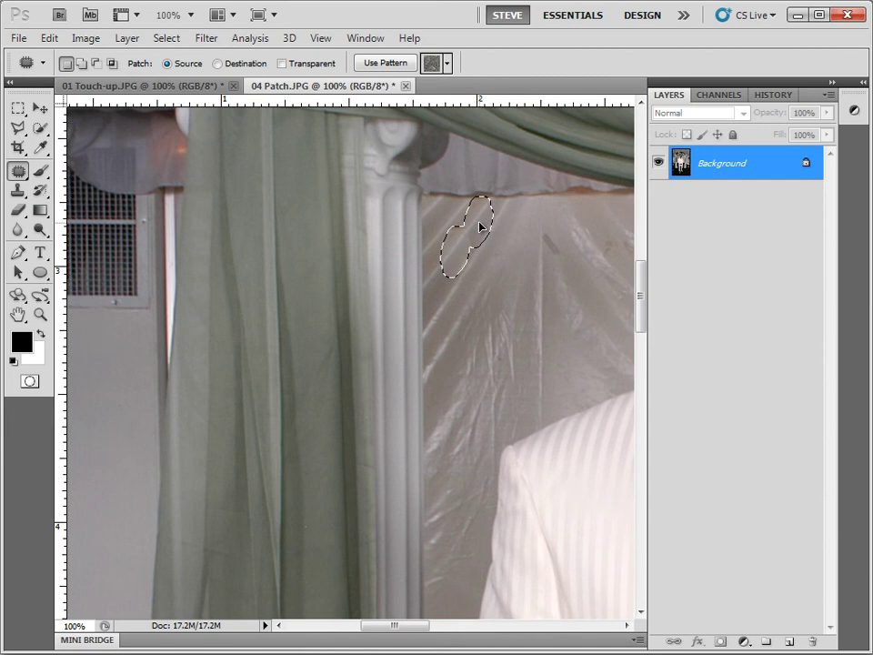
key(ctrl+d)
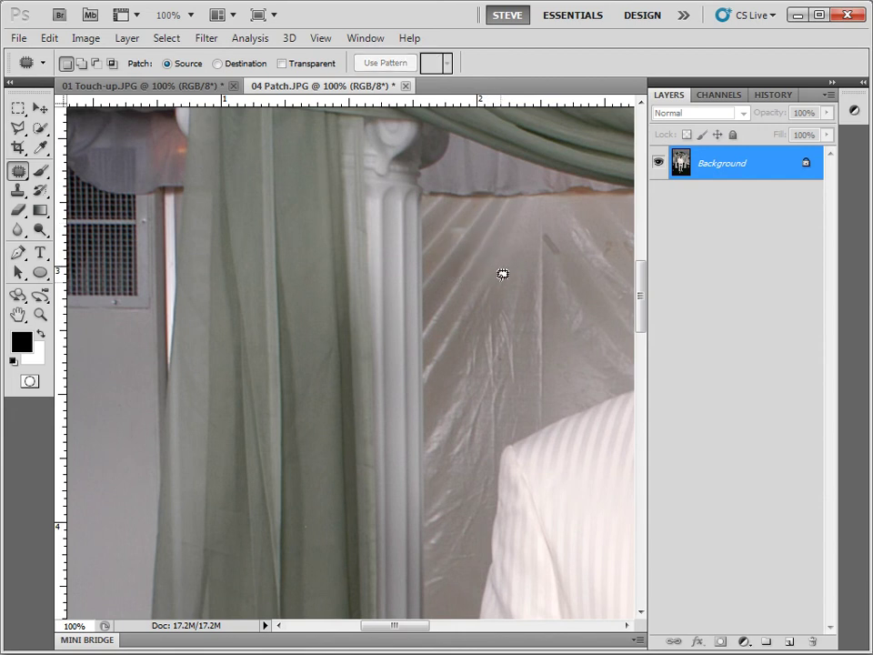
mouse_move(484, 221)
mouse_down()
mouse_move(446, 229)
mouse_move(460, 246)
mouse_move(480, 218)
mouse_move(446, 270)
mouse_up()
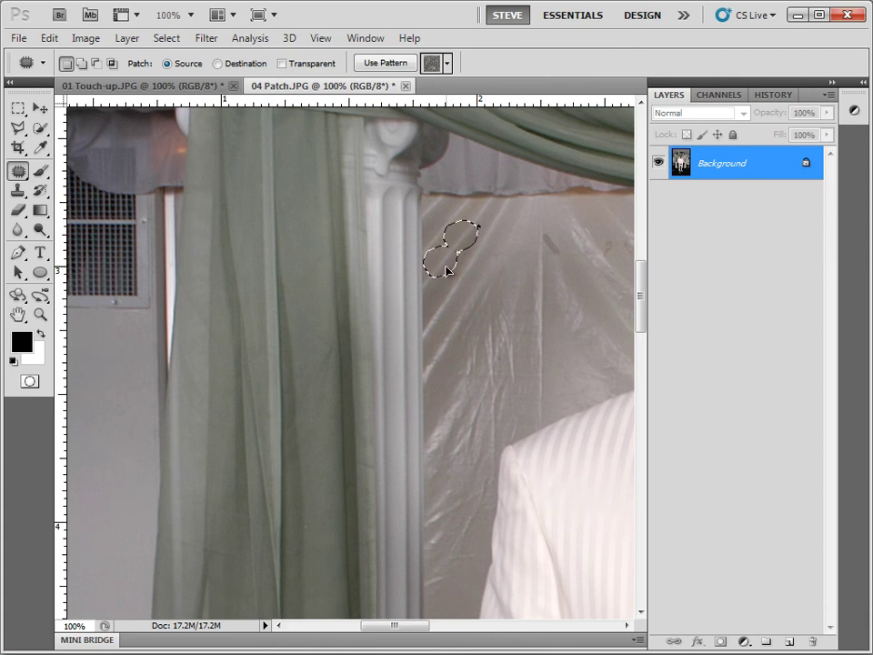
click(522, 297)
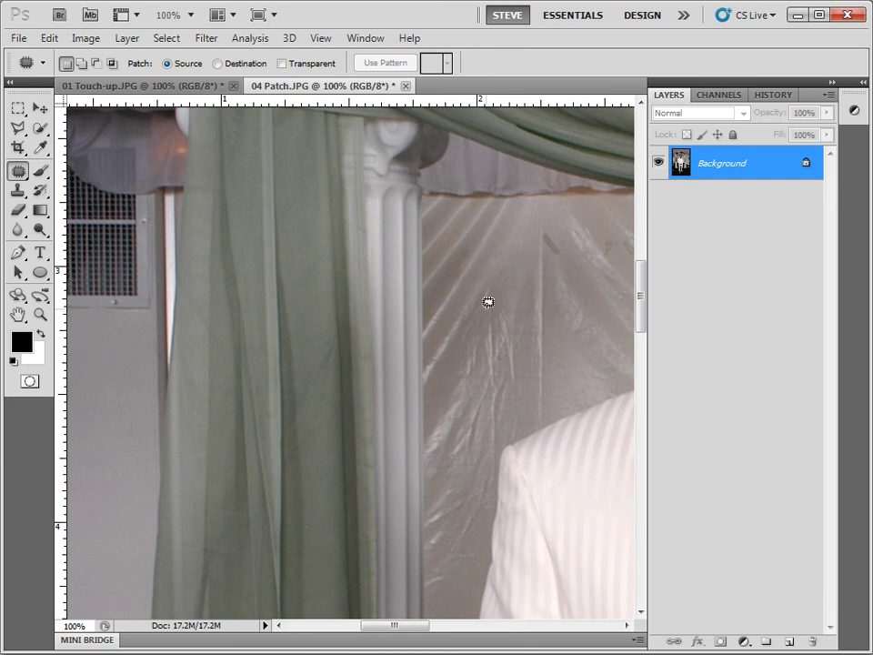
Paint a small black dot on the pinstriped front of the groom's jacket with the Brush Tool at size 7.
mouse_move(544, 296)
mouse_down()
mouse_move(404, 172)
mouse_move(368, 162)
mouse_move(310, 169)
mouse_move(314, 188)
mouse_up()
click(40, 170)
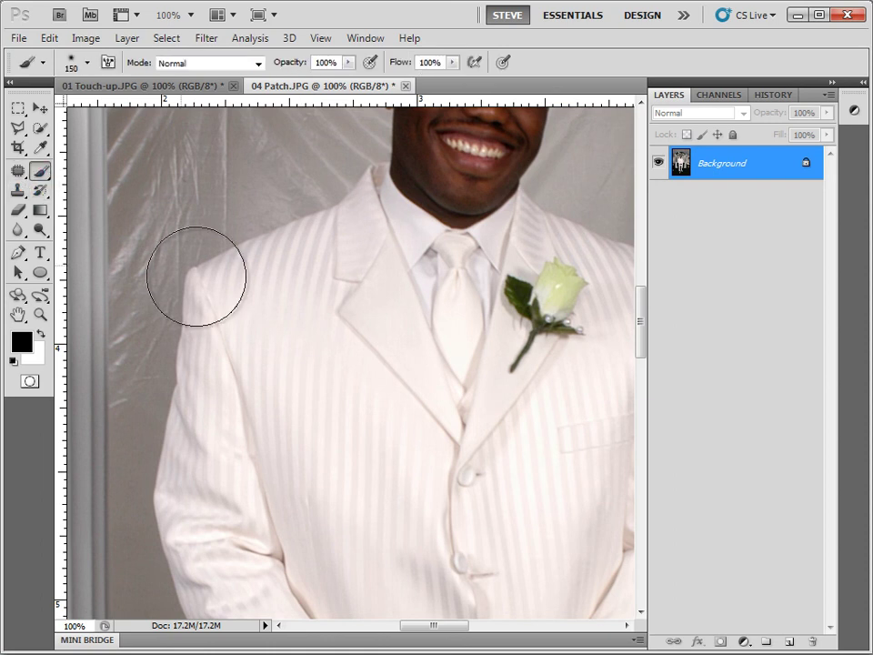
key(bracketleft)
key(bracketleft)
key(bracketleft)
key(bracketleft)
key(bracketleft)
key(bracketleft)
key(bracketleft)
key(bracketleft)
key(bracketleft)
key(bracketleft)
key(bracketleft)
key(bracketleft)
key(bracketleft)
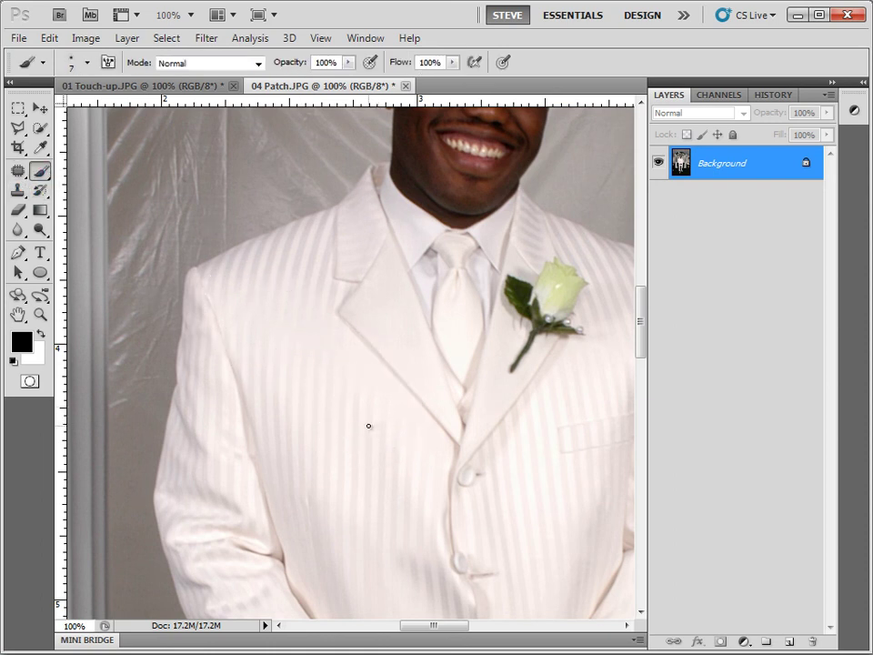
click(372, 425)
Outline the black dot on the jacket with the Patch Tool, patch it from the pinstripes below and clear the selection.
key(shift+j)
key(shift+j)
mouse_move(381, 414)
mouse_down()
mouse_move(365, 420)
mouse_move(389, 438)
mouse_move(380, 411)
mouse_move(373, 490)
mouse_move(369, 476)
mouse_up()
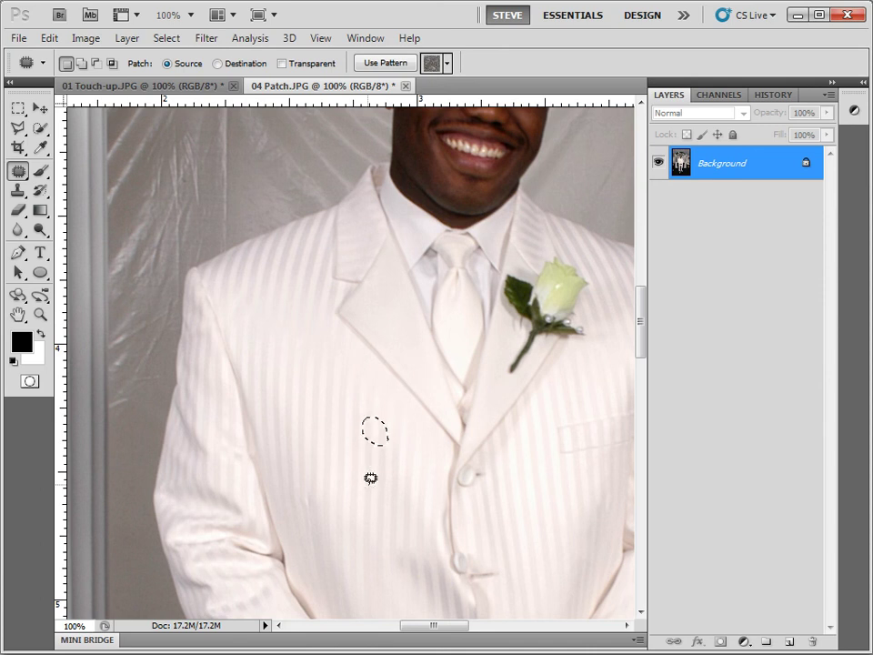
key(ctrl+d)
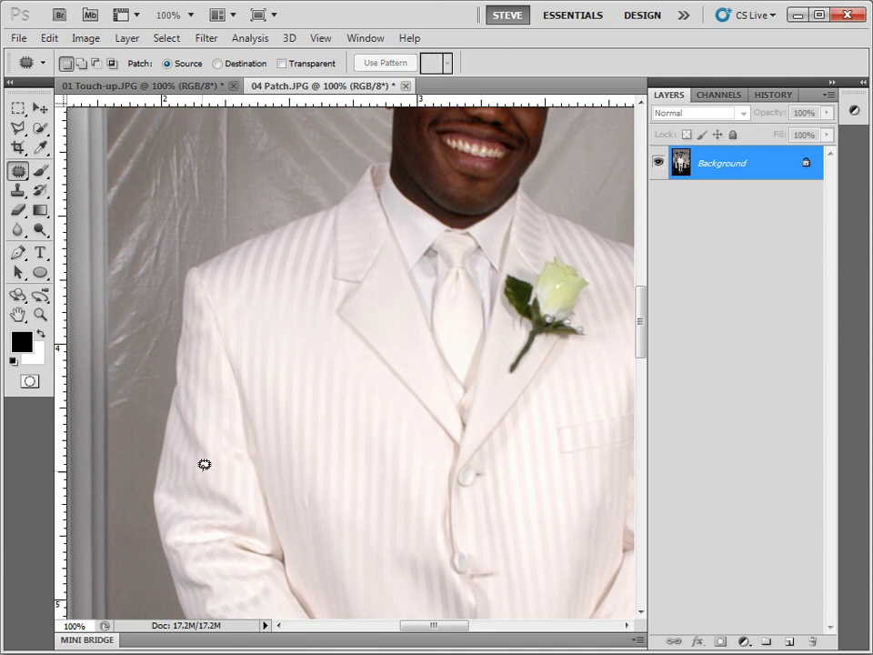